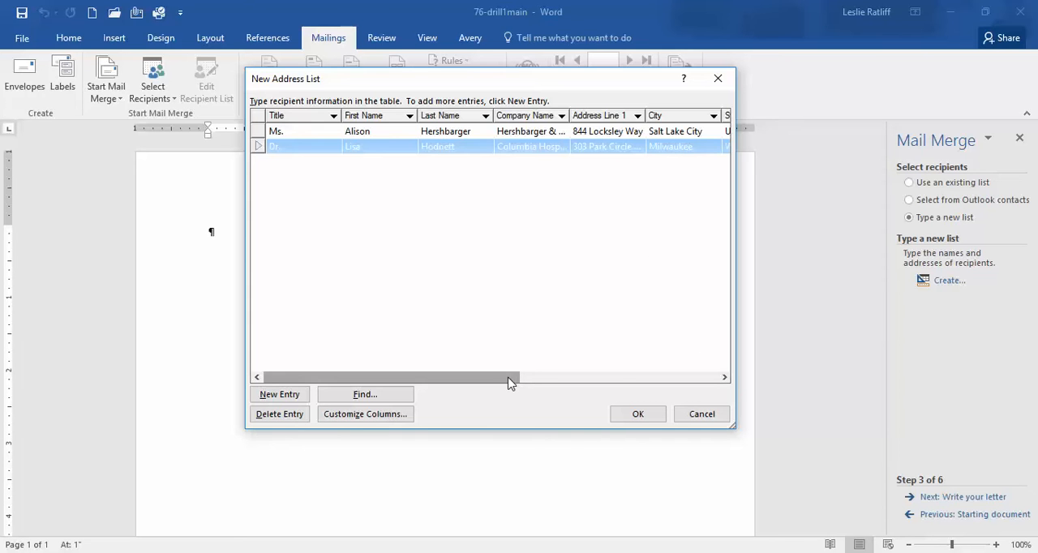
Add a third recipient entry after the last one, with the title Mr. and the recipient's first and last name
left_click_drag(512, 382, 721, 398)
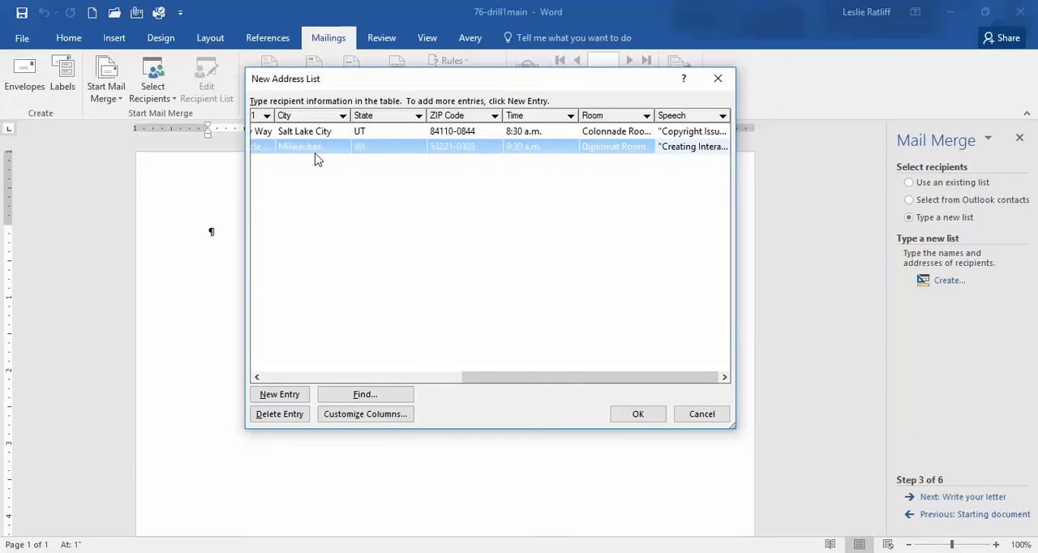
left_click(678, 153)
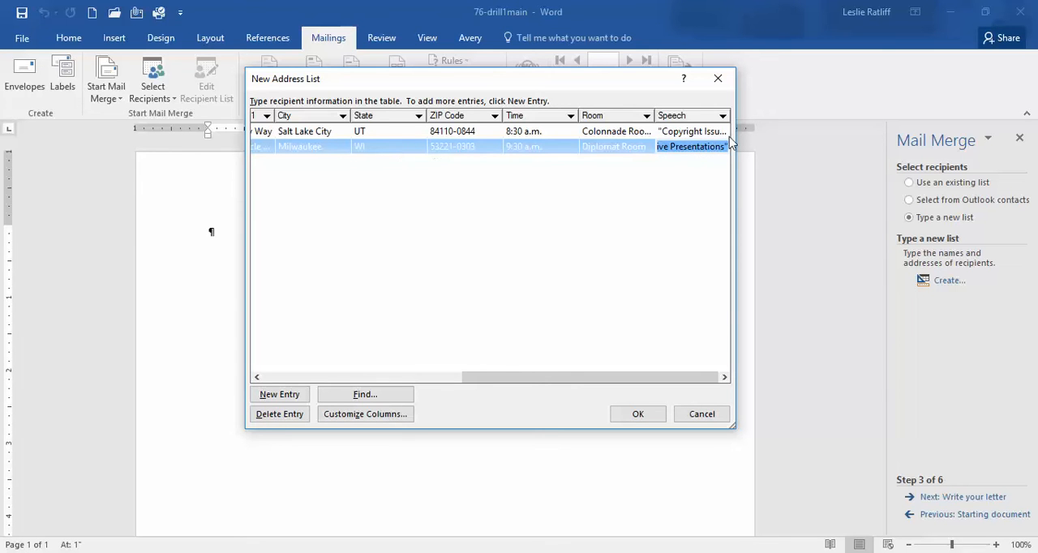
key("Tab")
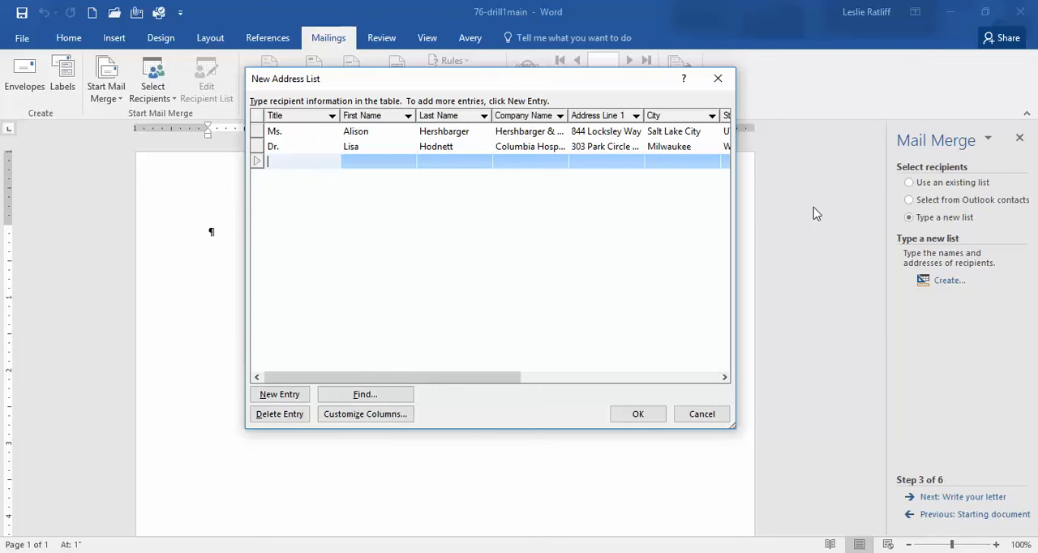
type("Mr.")
type("Jo")
key("BackSpace")
key("BackSpace")
key("Tab")
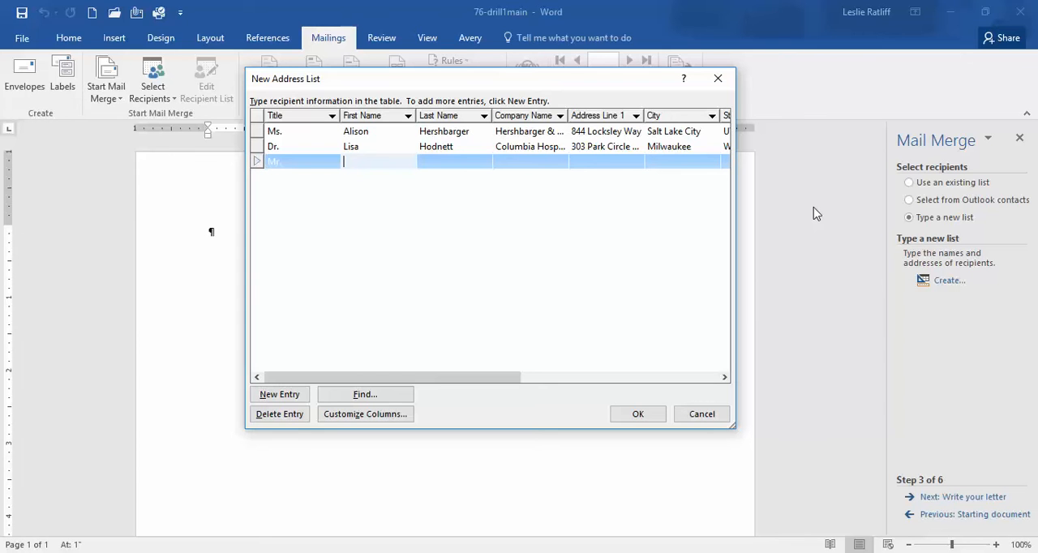
type("Joseph")
key("Tab")
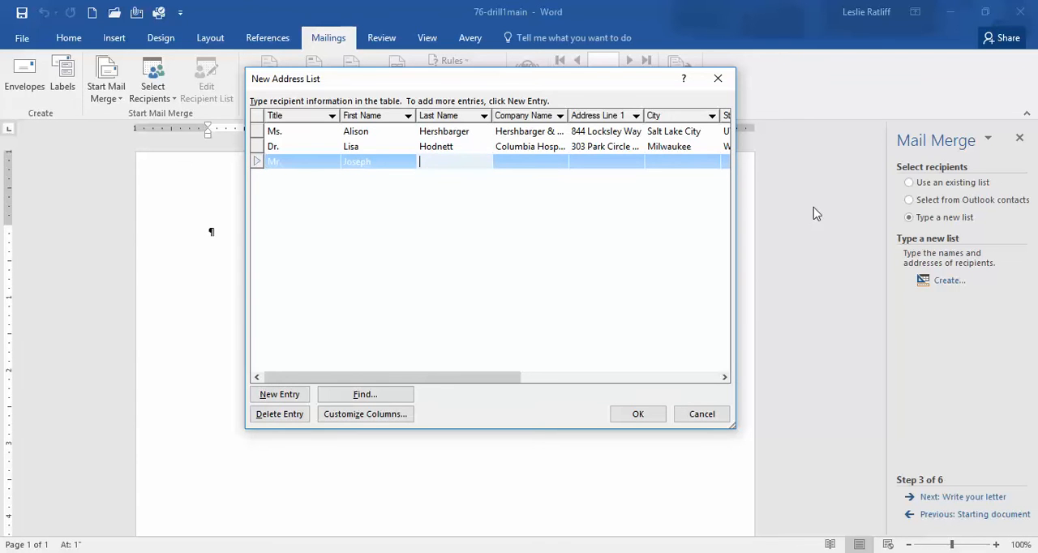
type("Zuber")
key("Tab")
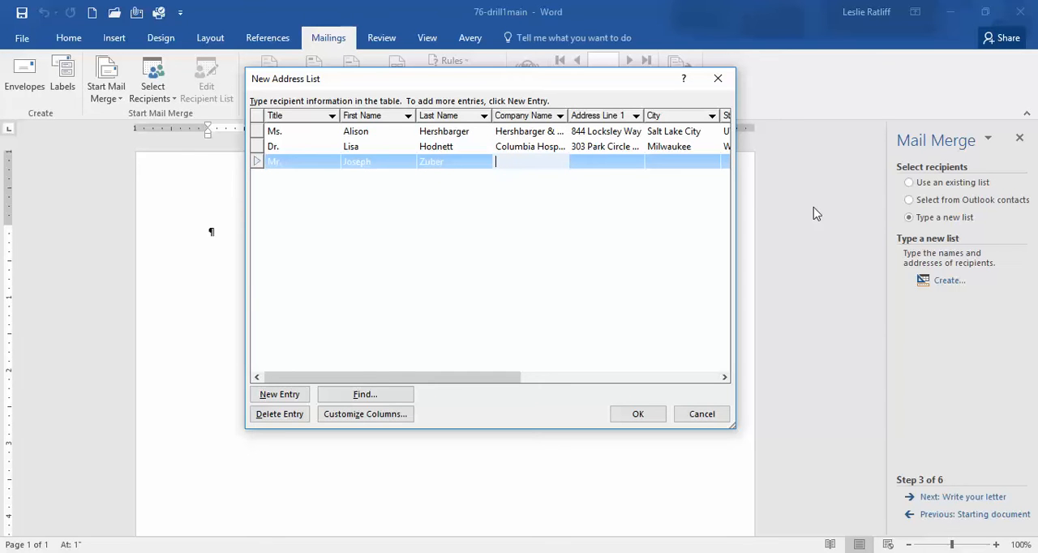
Enter First Bank of Chicago as the third recipient's company name
type("First Ban")
type("k of Chica")
type("go")
key("Tab")
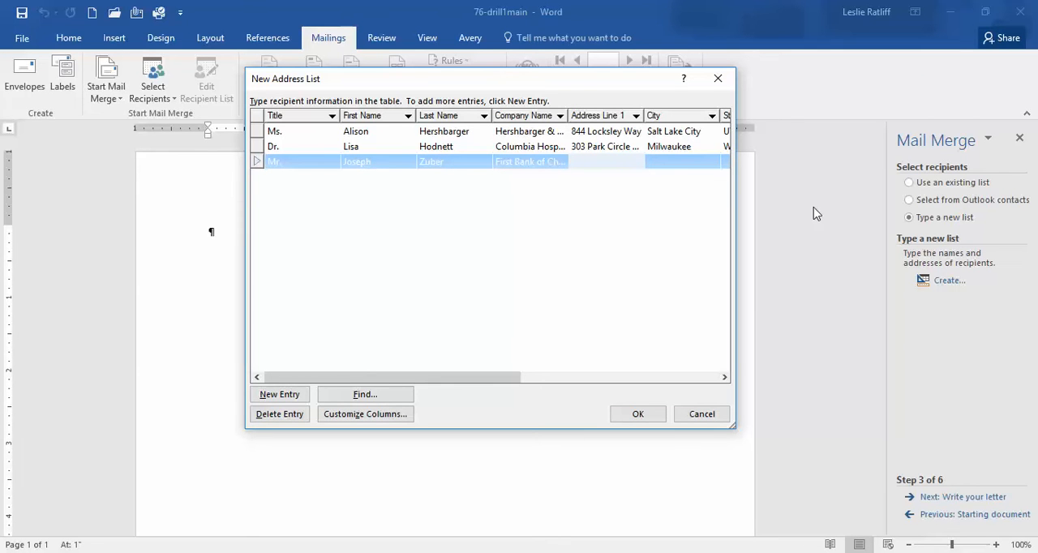
Enter the third recipient's street address and city in the address list
type("110")
type("6 Whispering")
type(" Pines Road")
key("Tab")
type("C")
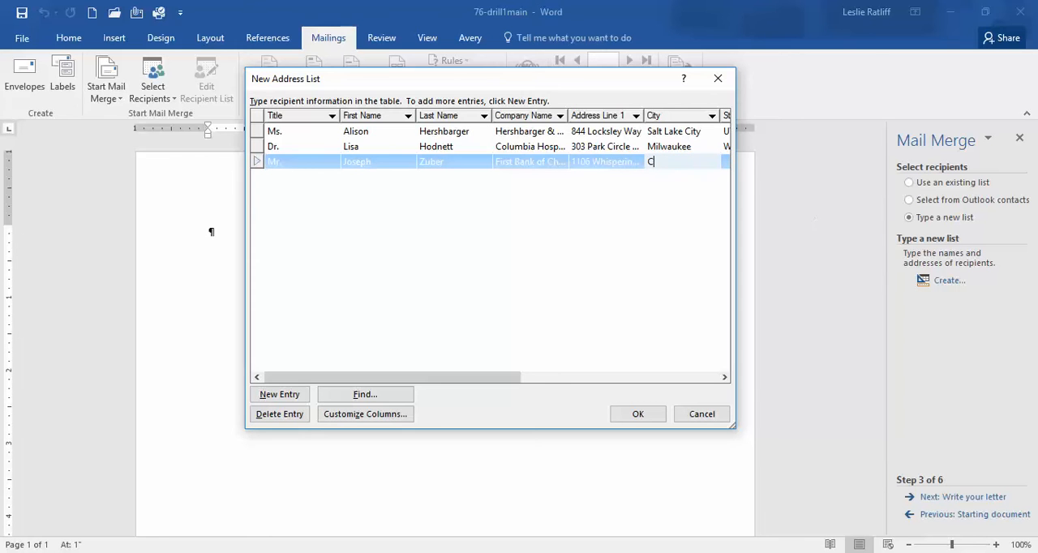
type("hicago")
key("Tab")
Enter the third recipient's state abbreviation and nine-digit ZIP code
type("I")
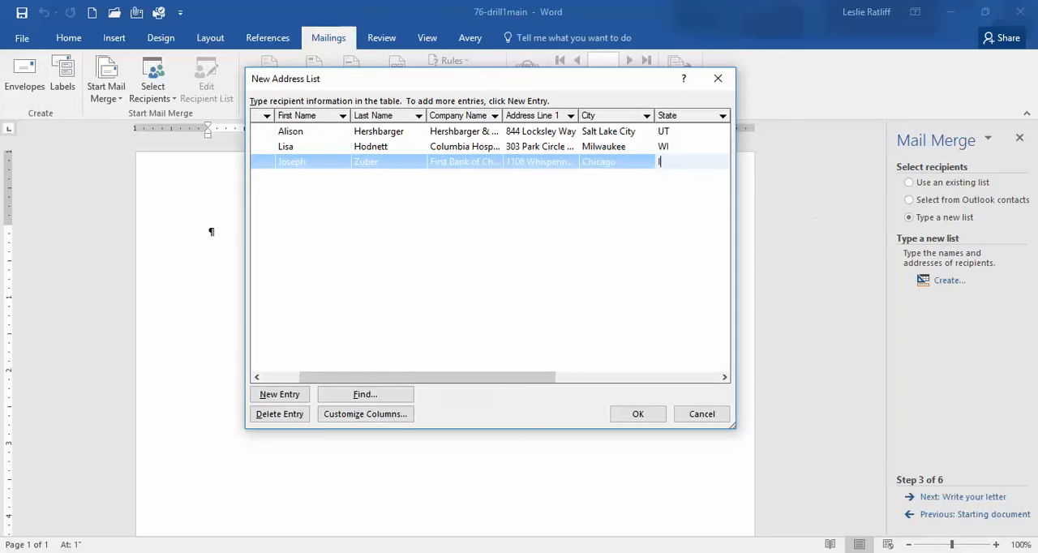
type("L")
key("Tab")
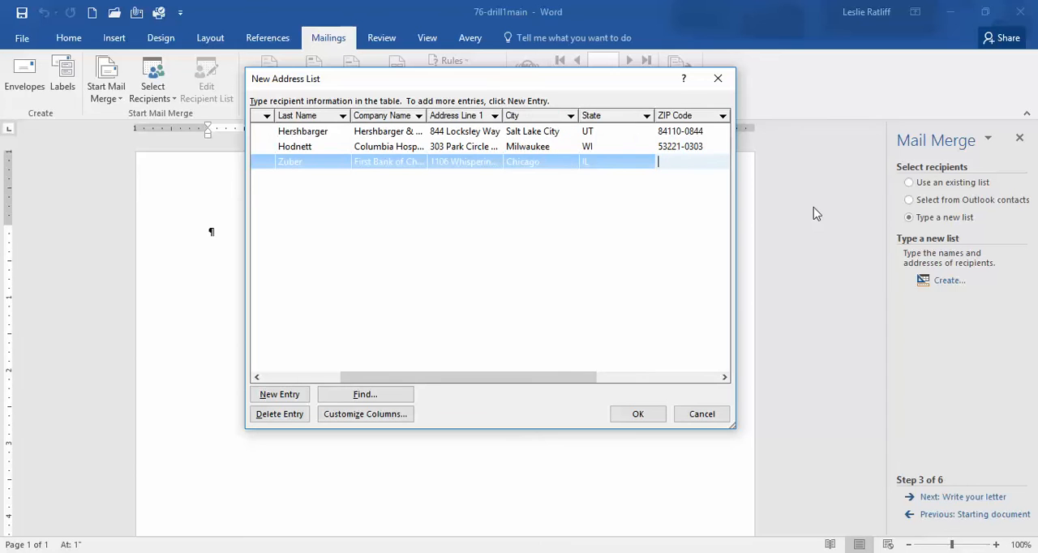
type("60650-1106")
key("Tab")
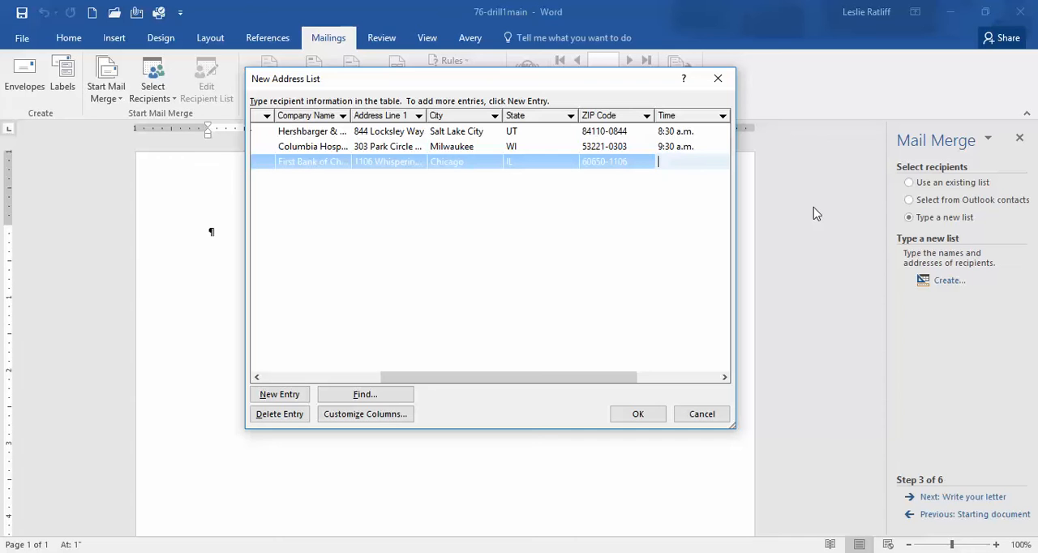
Set the third recipient's time to 10:30 a.m. and the room to Laurel Suite
type("10:30 a.m.")
key("Tab")
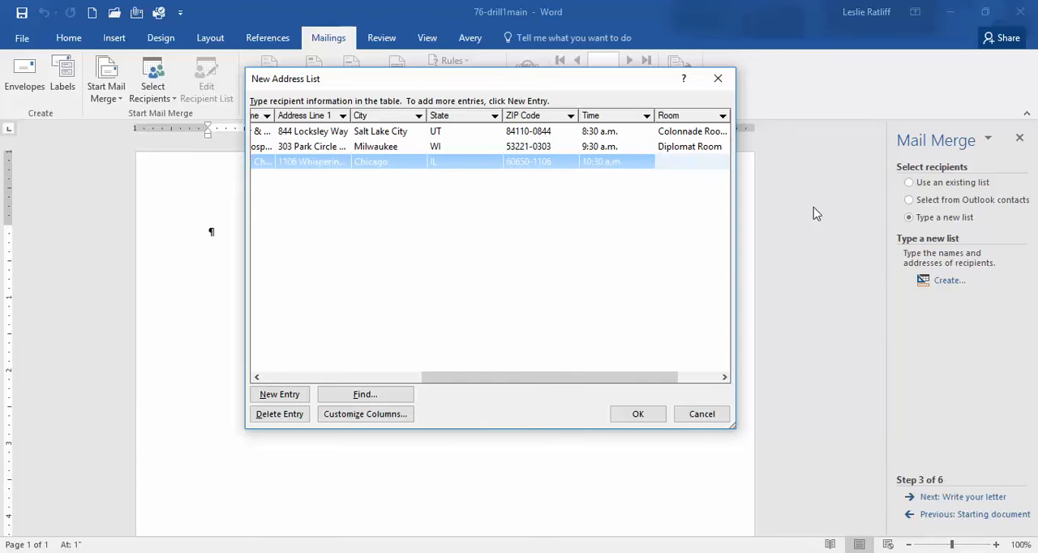
type("Laurel Suite")
key("Tab")
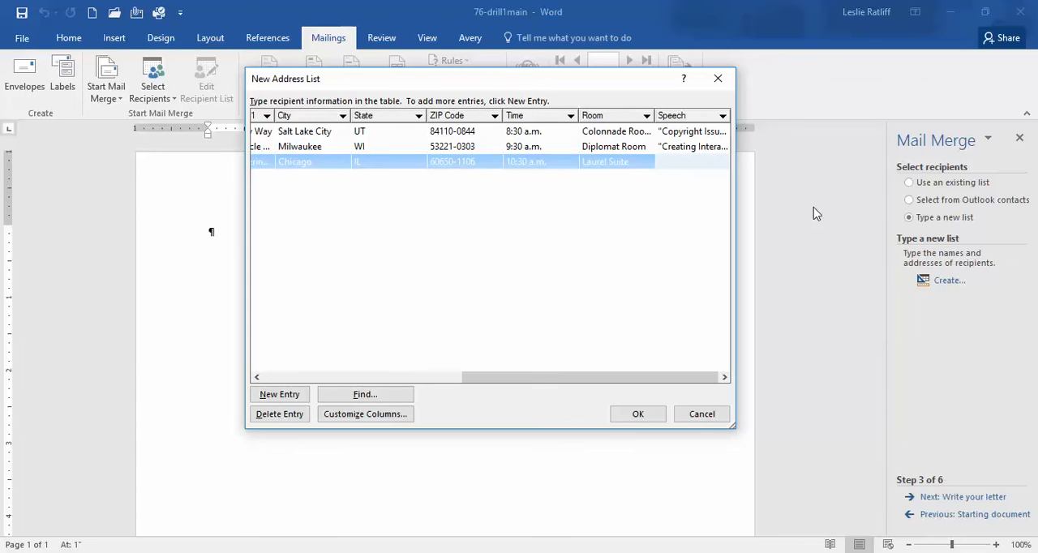
Enter "Using Social Media to Market Your Organization", in quotation marks, as the third recipient's speech, and start another blank entry
type("\"Using Social Media to Market Your Organization\"")
key("Tab")
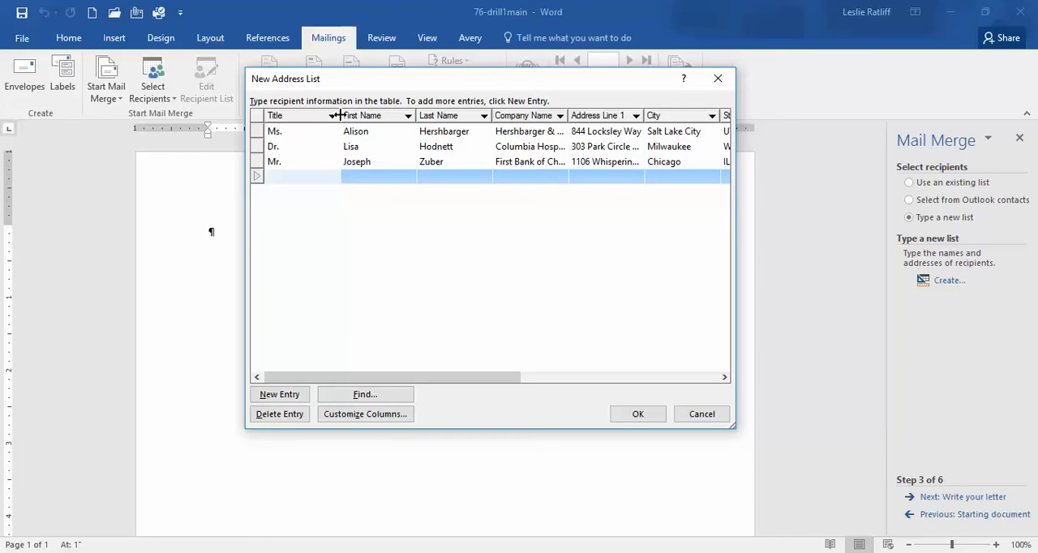
Narrow the Title column and fit the First Name, Last Name, Company Name and Address Line 1 columns to their contents
left_click_drag(340, 115, 293, 115)
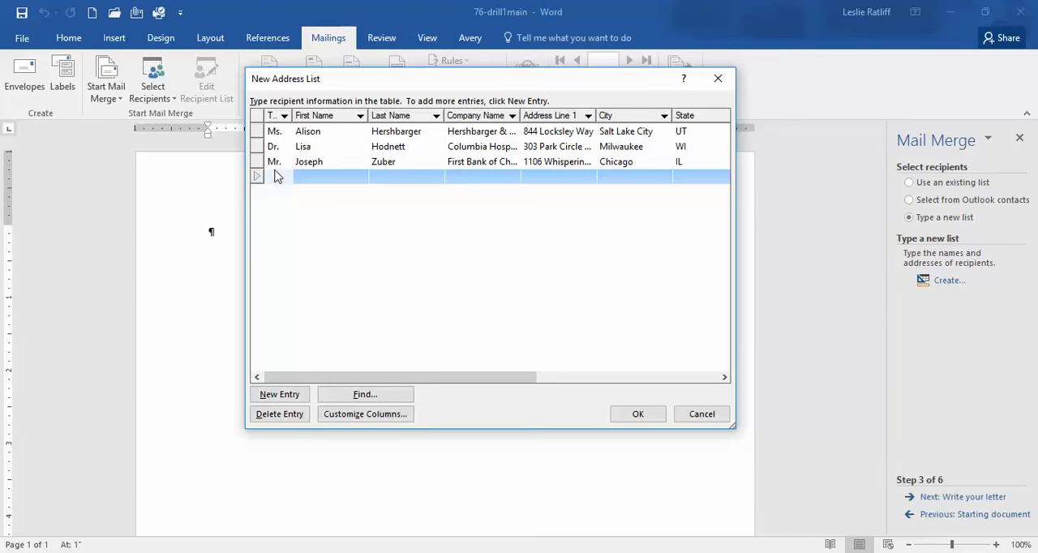
double_click(367, 115)
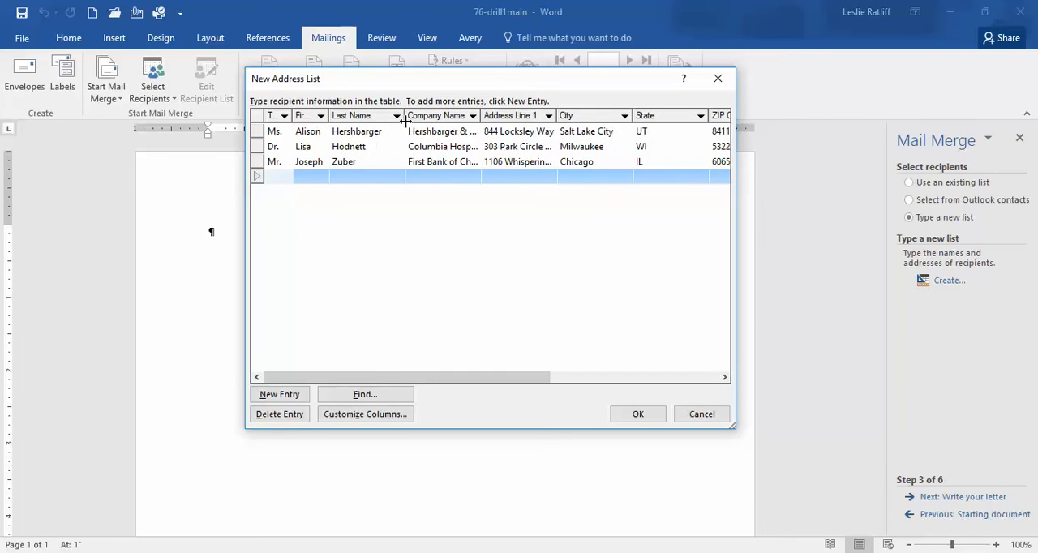
double_click(405, 116)
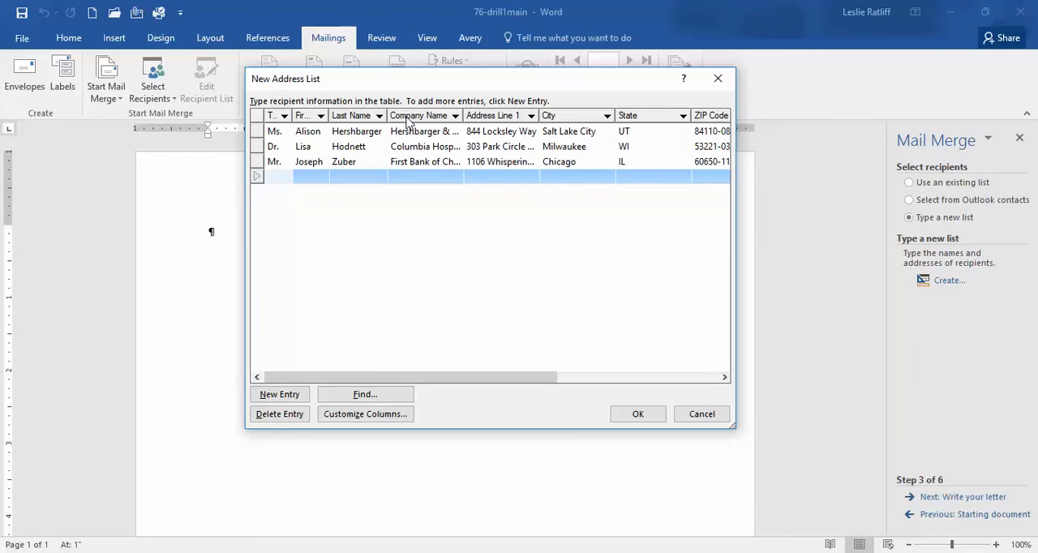
double_click(464, 116)
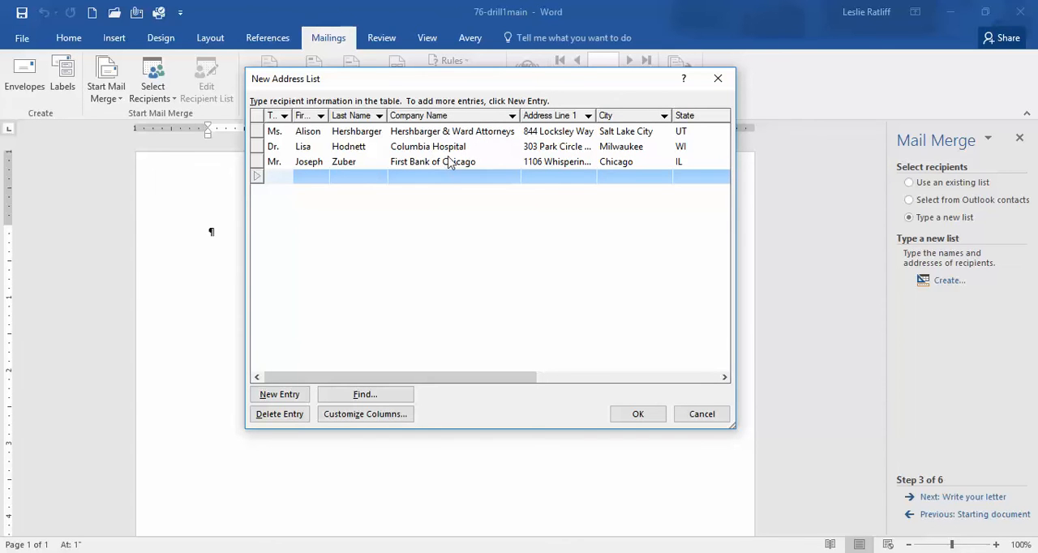
double_click(596, 116)
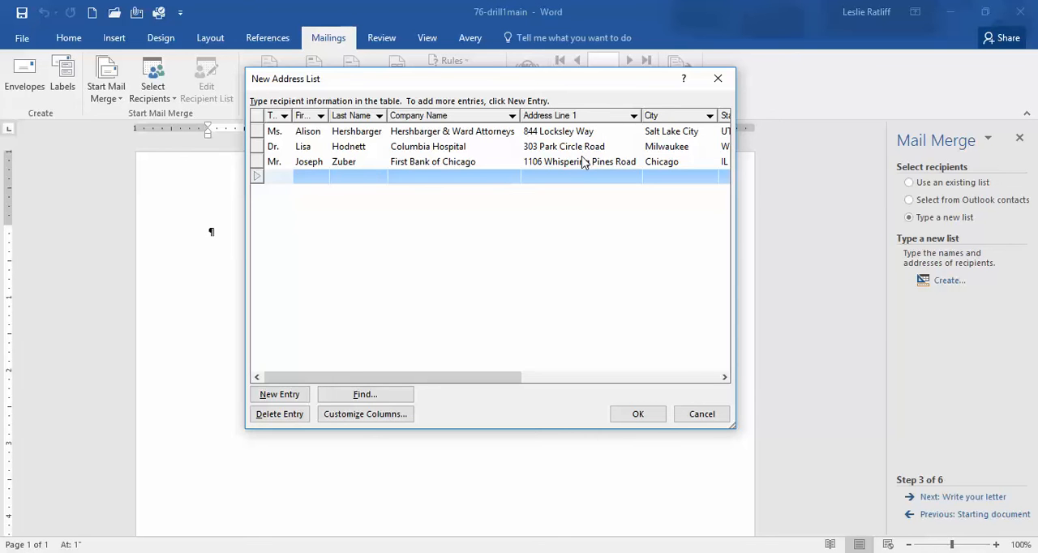
Fit the City, State, ZIP Code, Time, Room and Speech columns to the width of their contents
left_click_drag(726, 378, 726, 378)
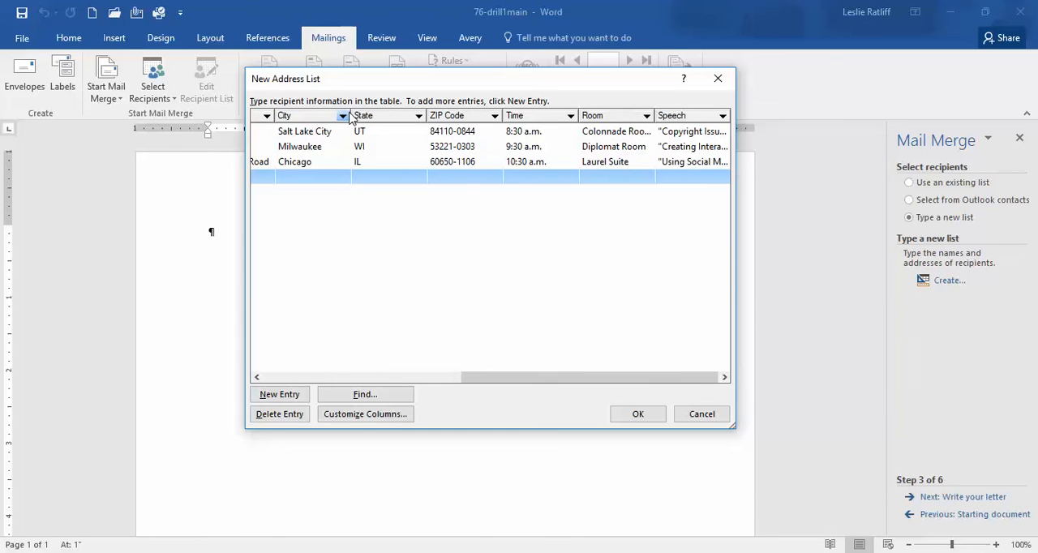
left_click_drag(350, 115, 350, 115)
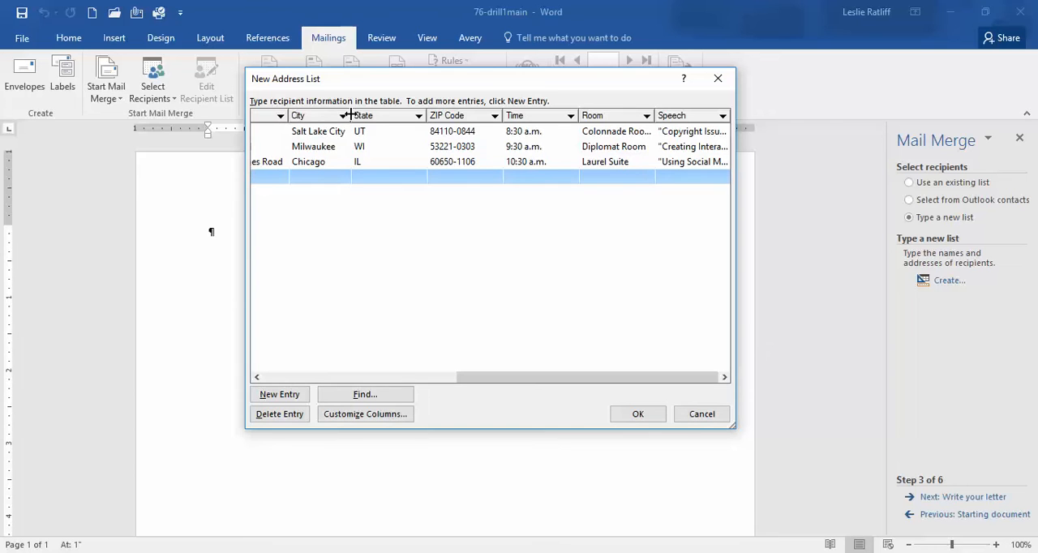
left_click_drag(428, 115, 427, 115)
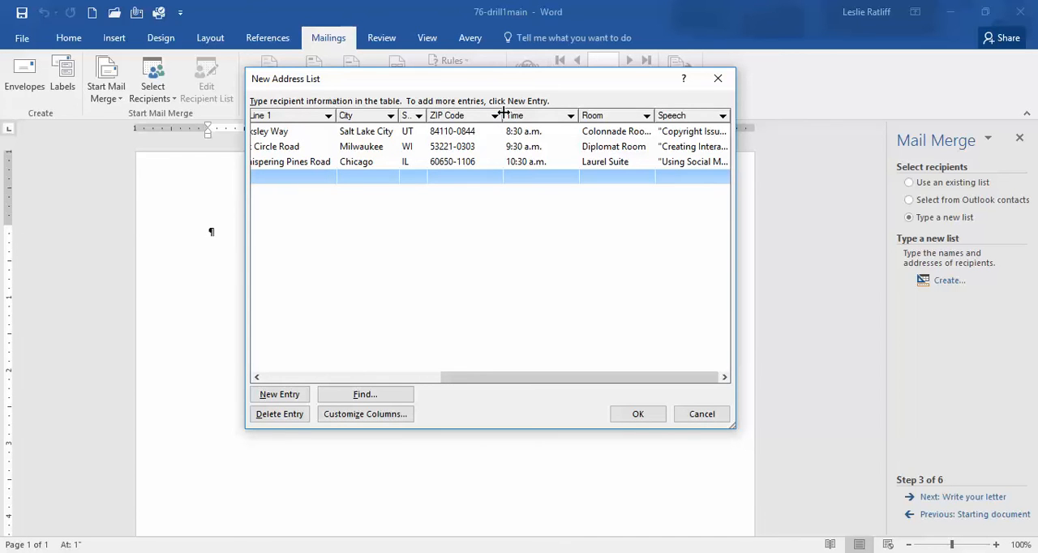
left_click_drag(503, 115, 503, 115)
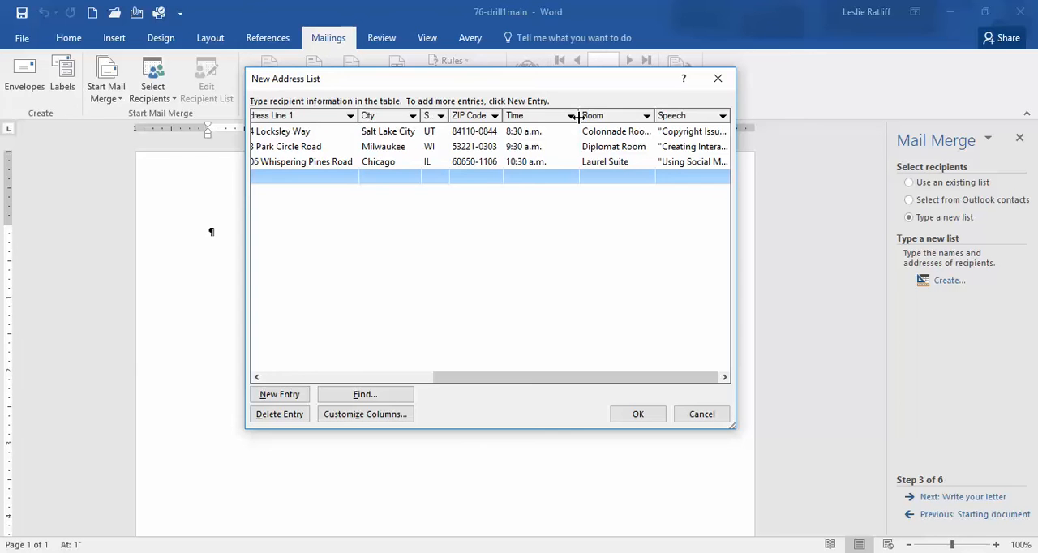
left_click_drag(578, 116, 575, 116)
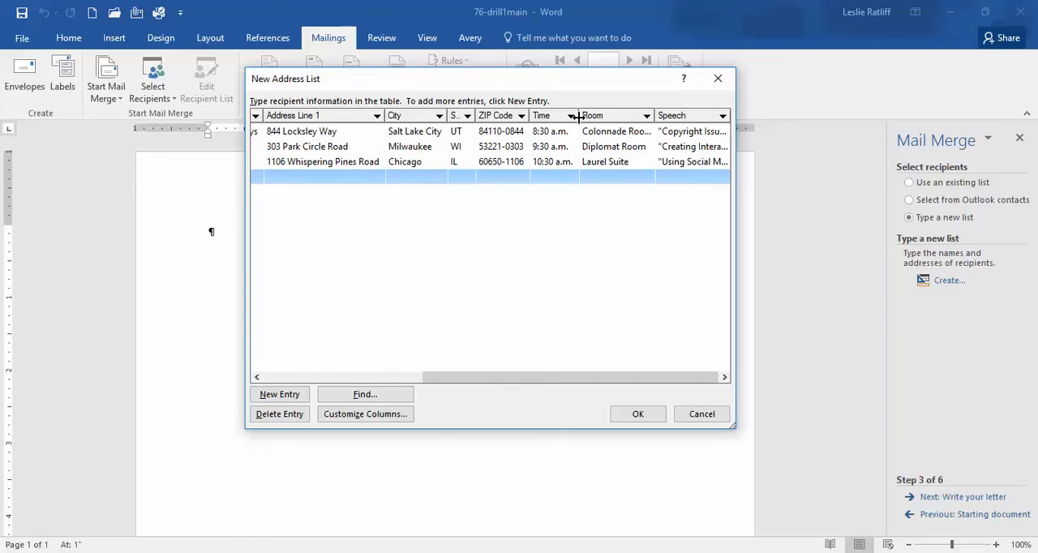
double_click(655, 116)
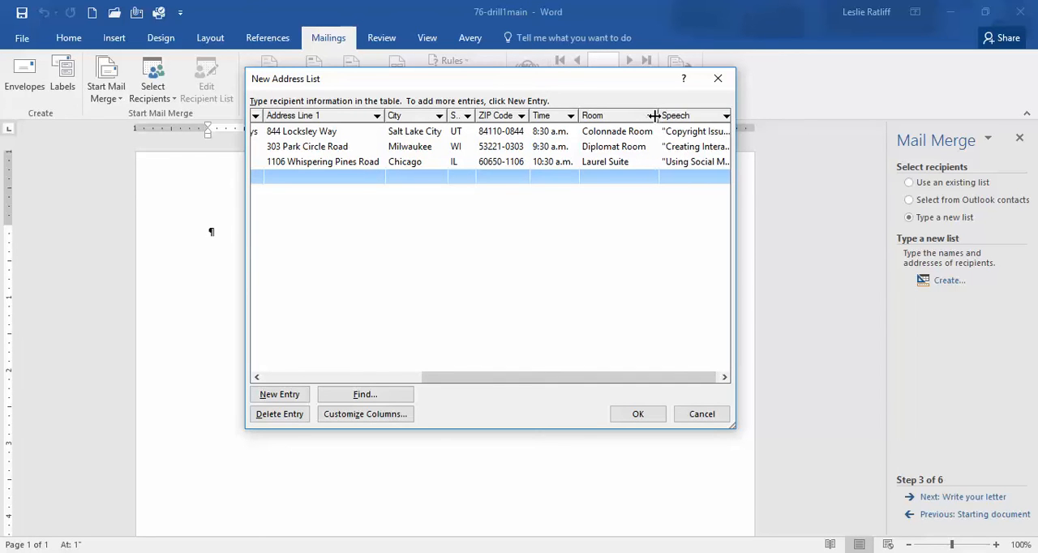
left_click(724, 377)
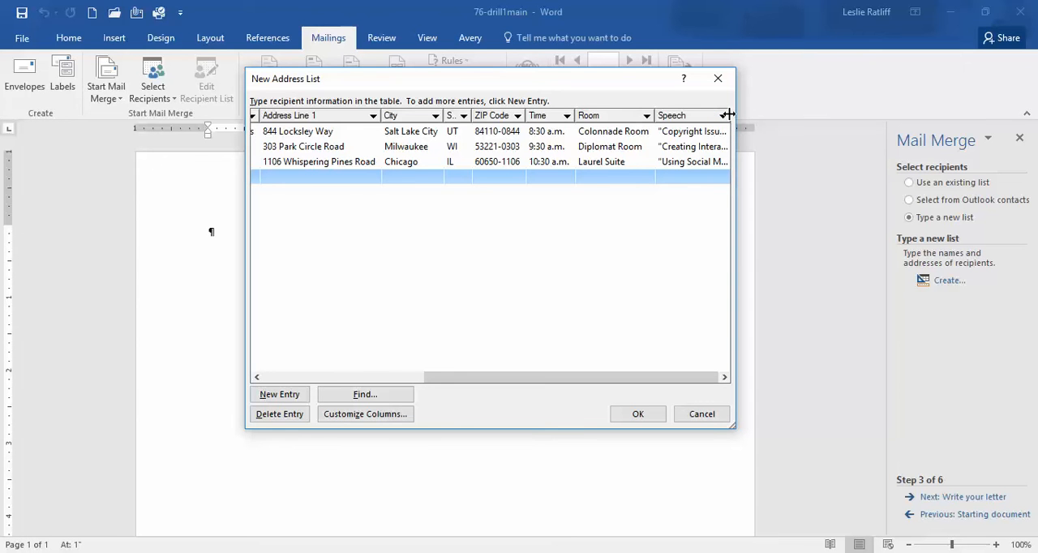
double_click(730, 115)
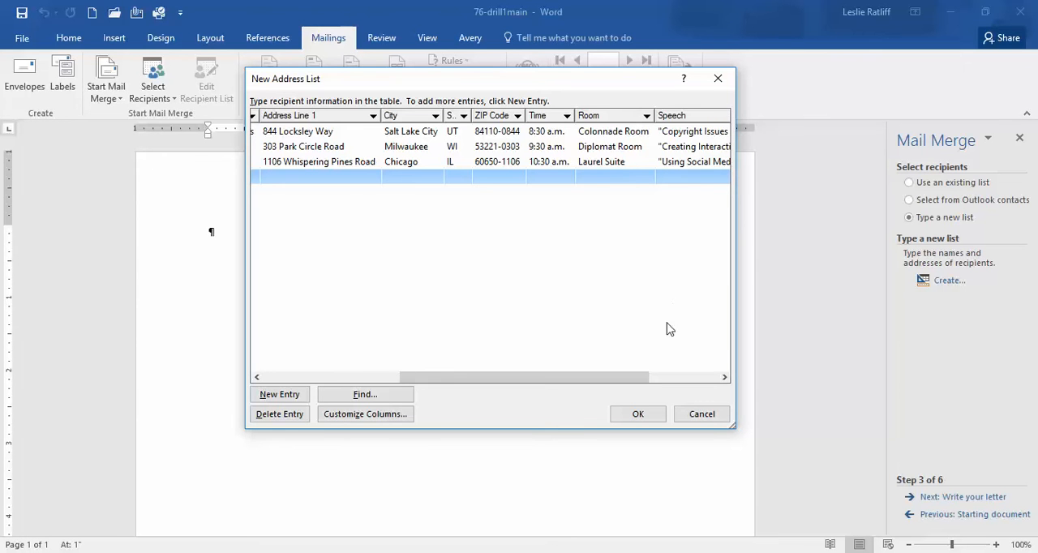
Review the three recipients' entries across the address list, from the Speech column back to the Title column
left_click_drag(626, 378, 704, 387)
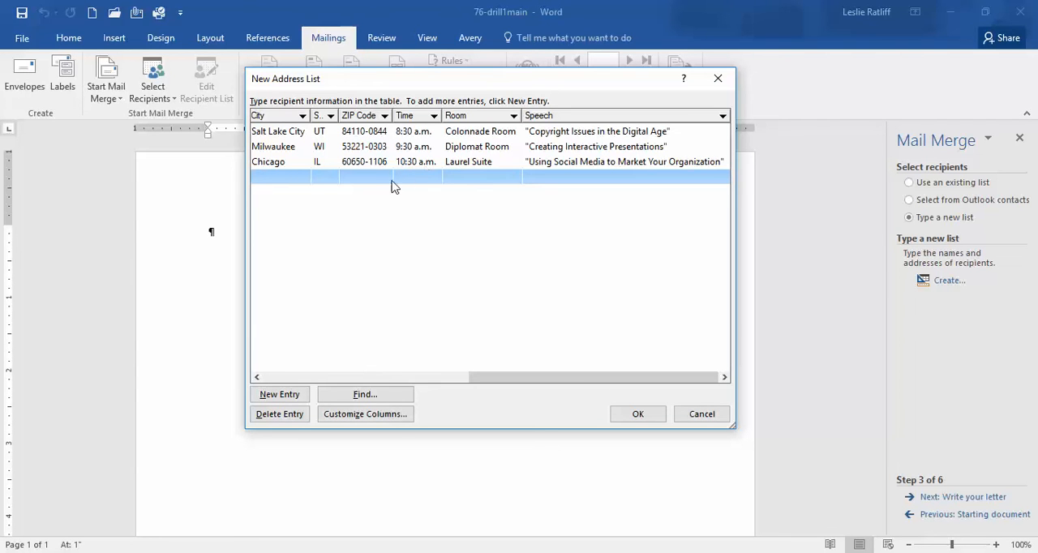
left_click(256, 378)
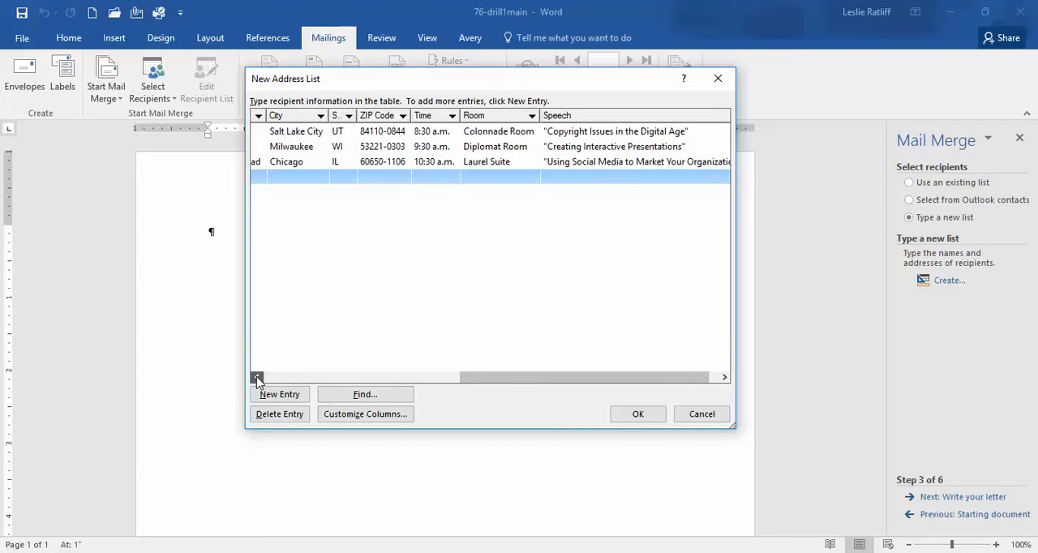
left_click(256, 377)
left_click(257, 378)
left_click(256, 378)
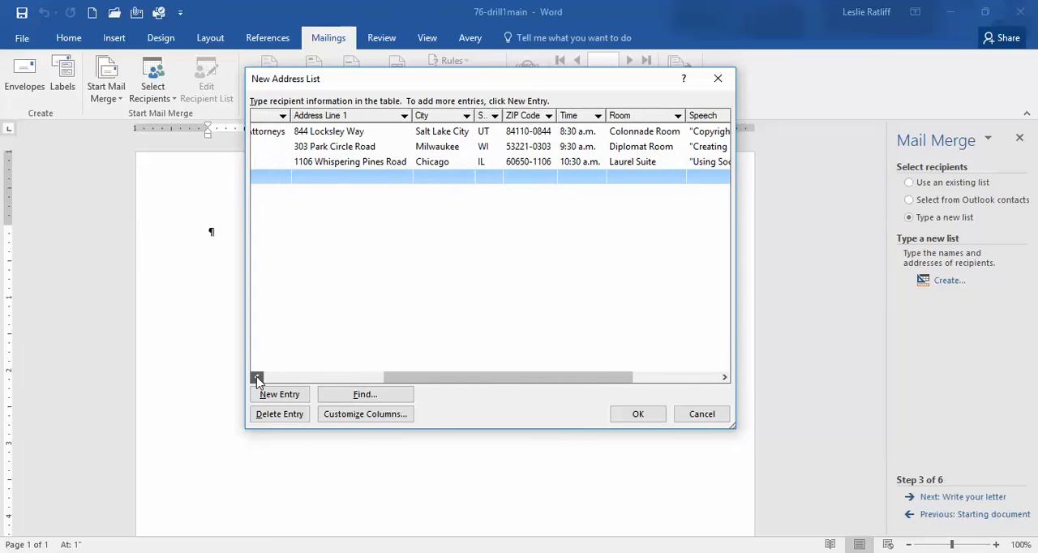
left_click(256, 378)
left_click(256, 378)
left_click(256, 378)
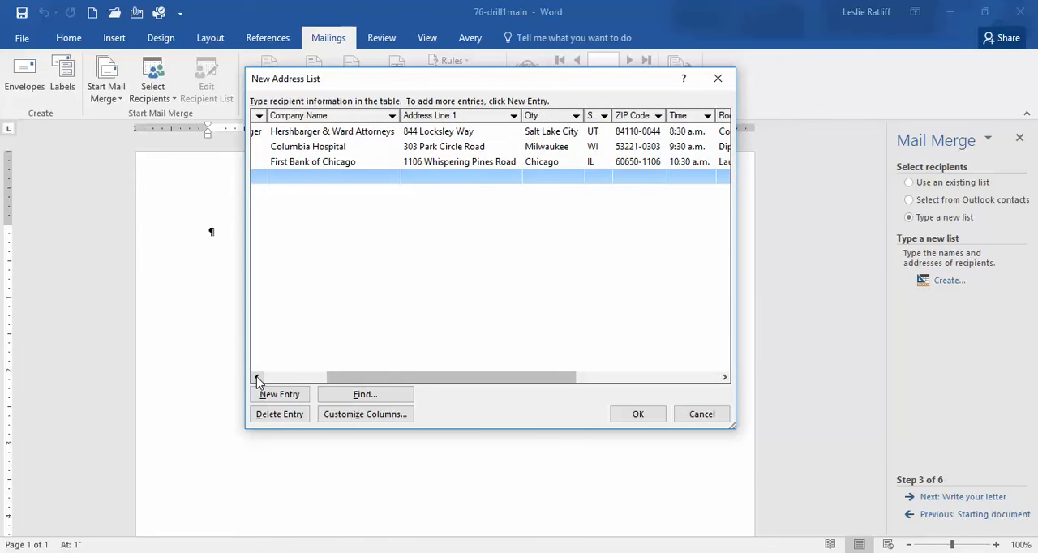
left_click(256, 378)
left_click(256, 378)
left_click(256, 378)
left_click(256, 378)
left_click(256, 378)
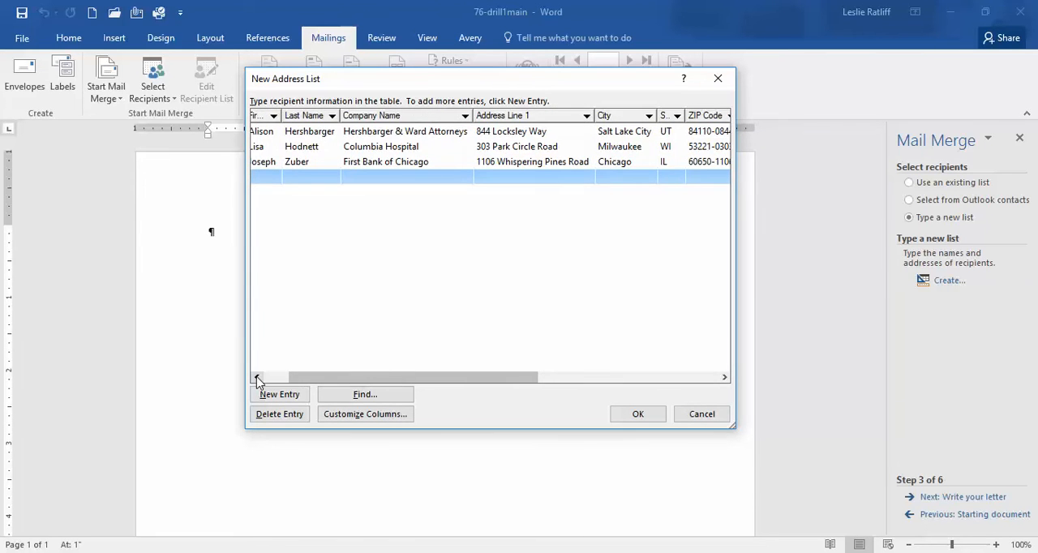
left_click(256, 378)
left_click(256, 378)
left_click(256, 378)
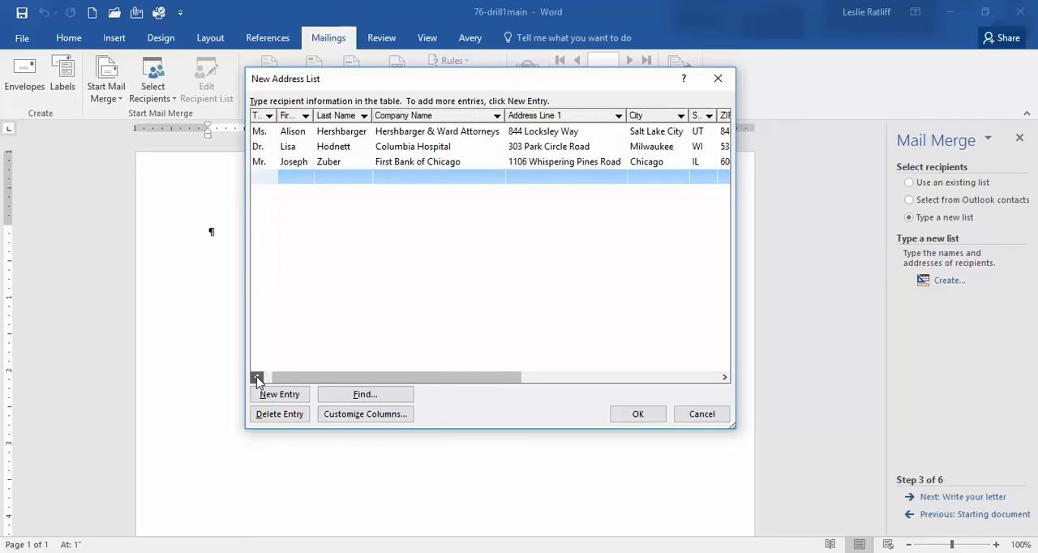
left_click(257, 378)
left_click(256, 378)
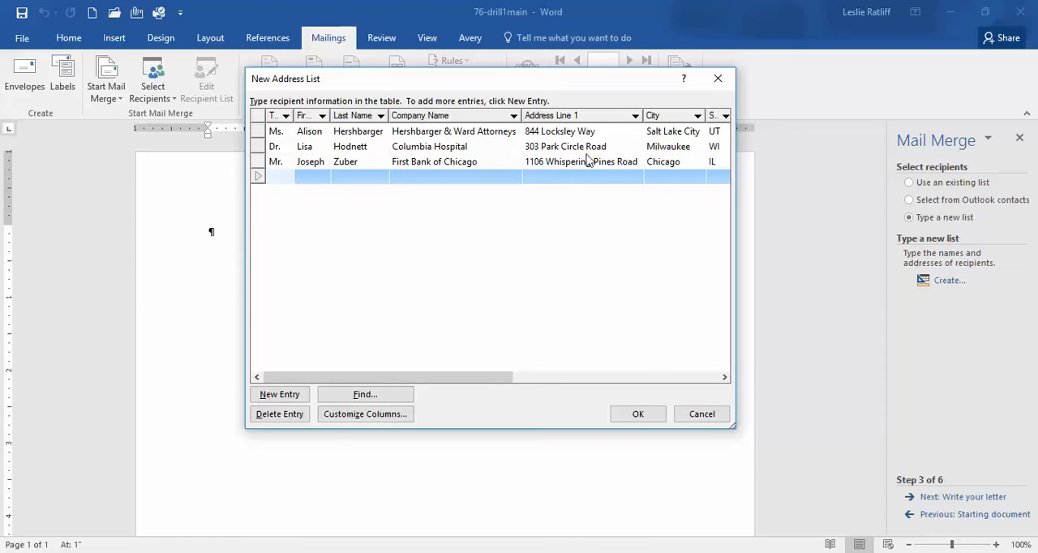
Proofread the three recipients' details from the Title column through Time, Room and Speech
left_click(725, 378)
left_click(725, 378)
left_click(725, 378)
left_click(725, 377)
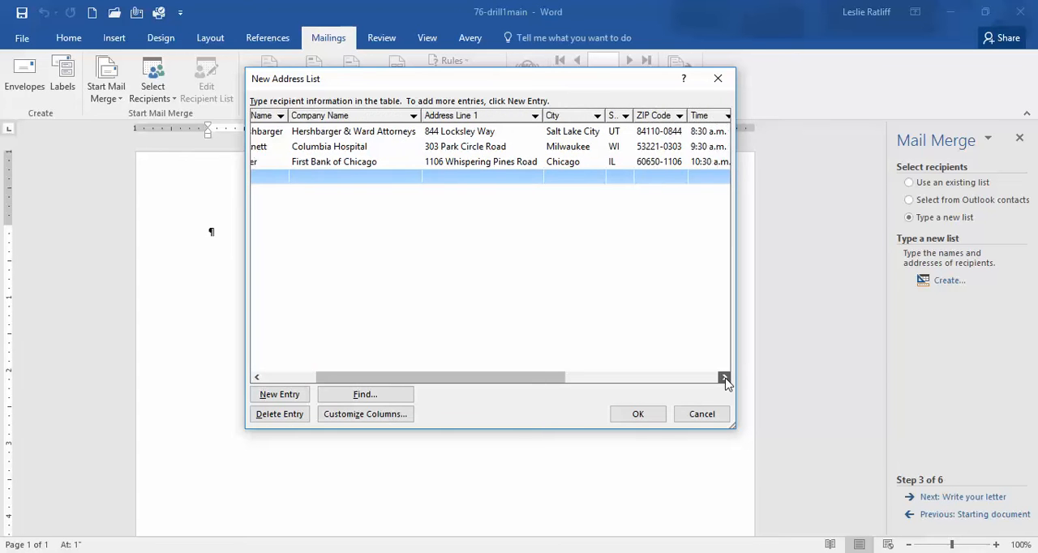
left_click(725, 378)
left_click(725, 378)
left_click(725, 378)
left_click(725, 378)
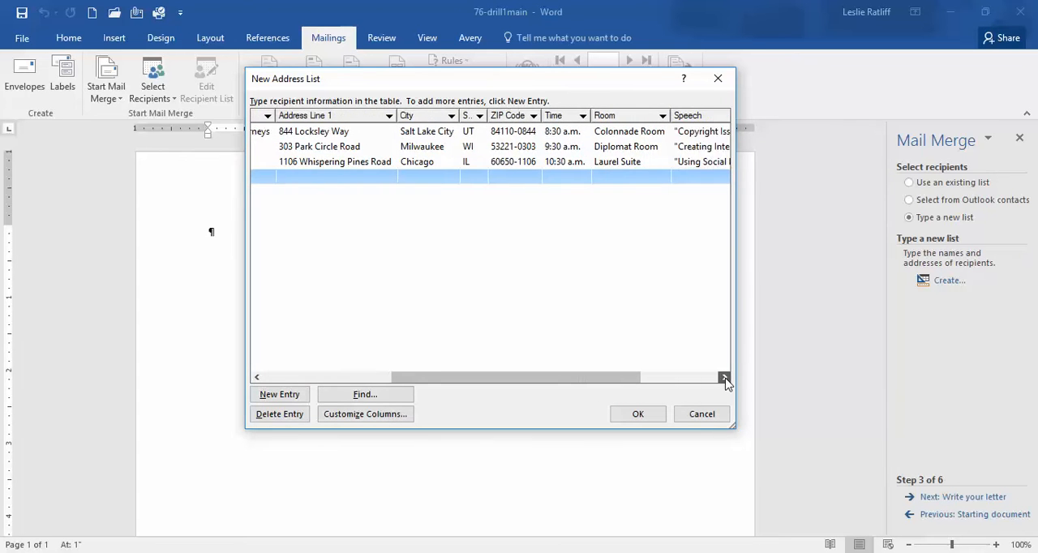
left_click(725, 378)
left_click(725, 378)
left_click(725, 378)
left_click(725, 378)
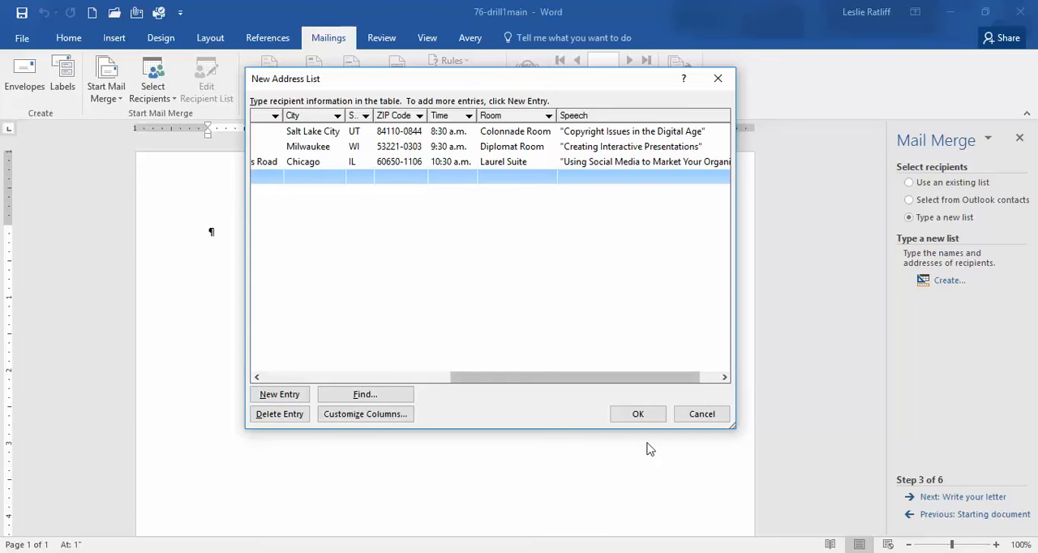
Accept the address list and choose the 02 BUSN 1440--Jan 2017--40454 ONLINE folder on drive G: as its save location
left_click(638, 415)
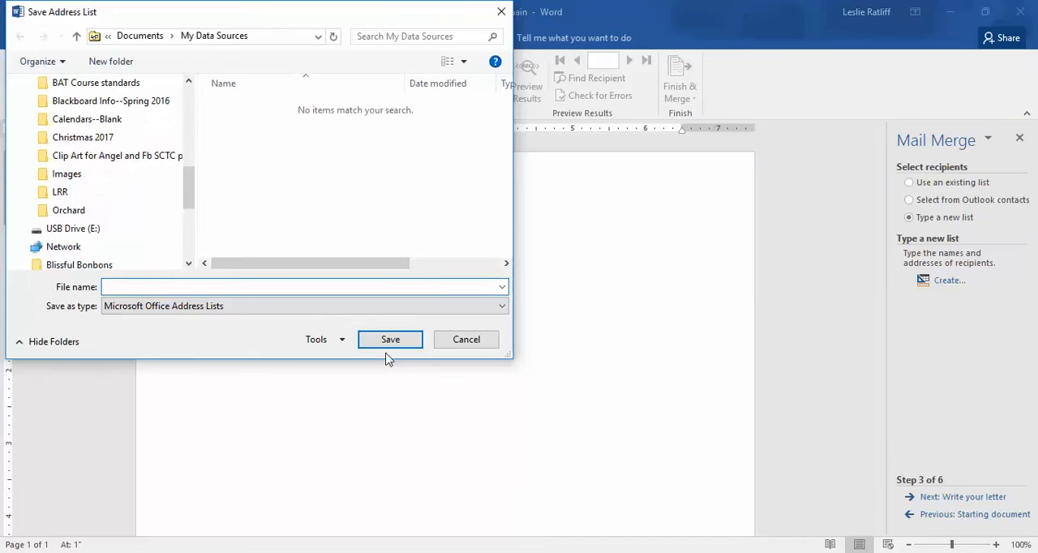
left_click_drag(188, 199, 192, 153)
left_click(71, 224)
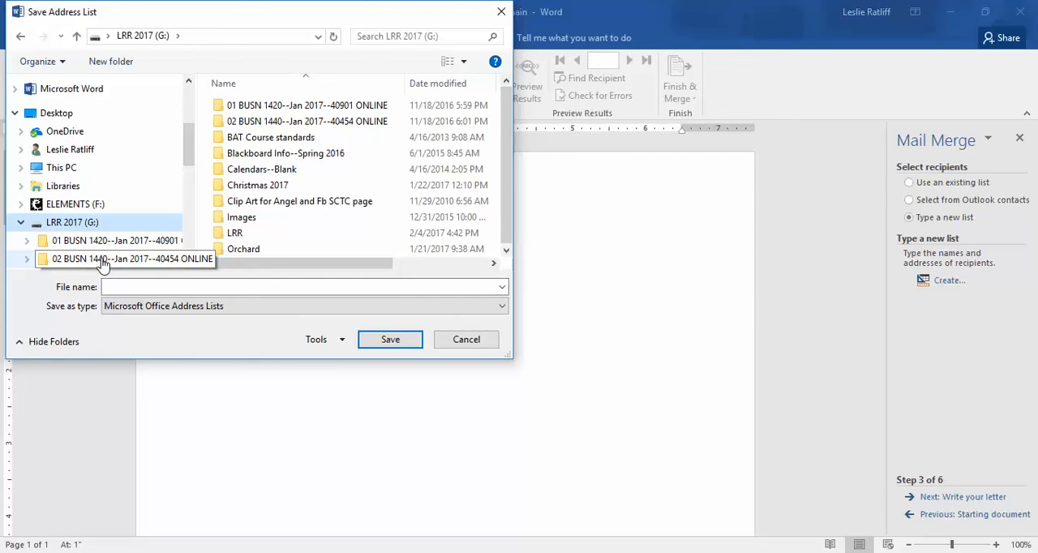
left_click(103, 259)
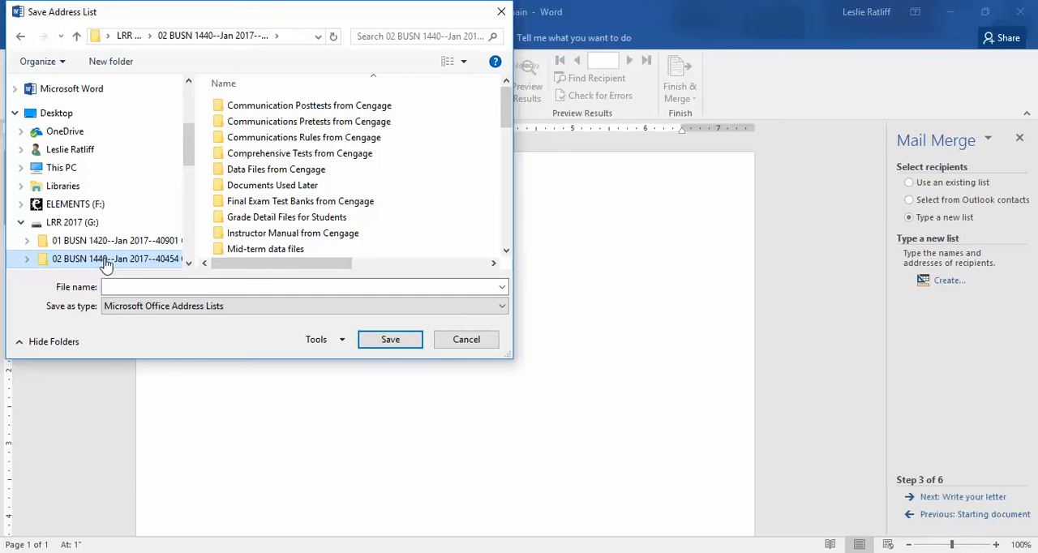
left_click_drag(509, 117, 511, 145)
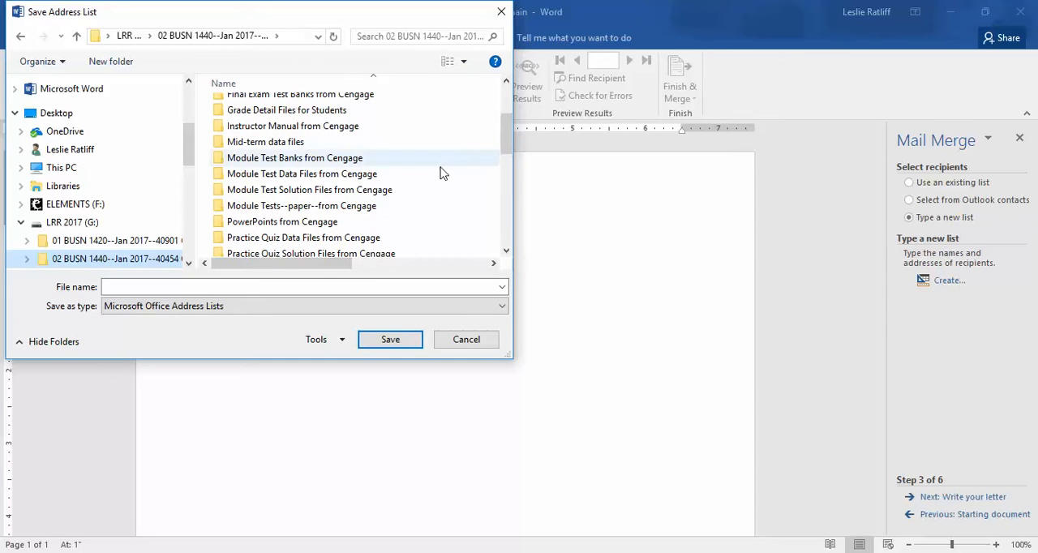
left_click(189, 264)
left_click(189, 264)
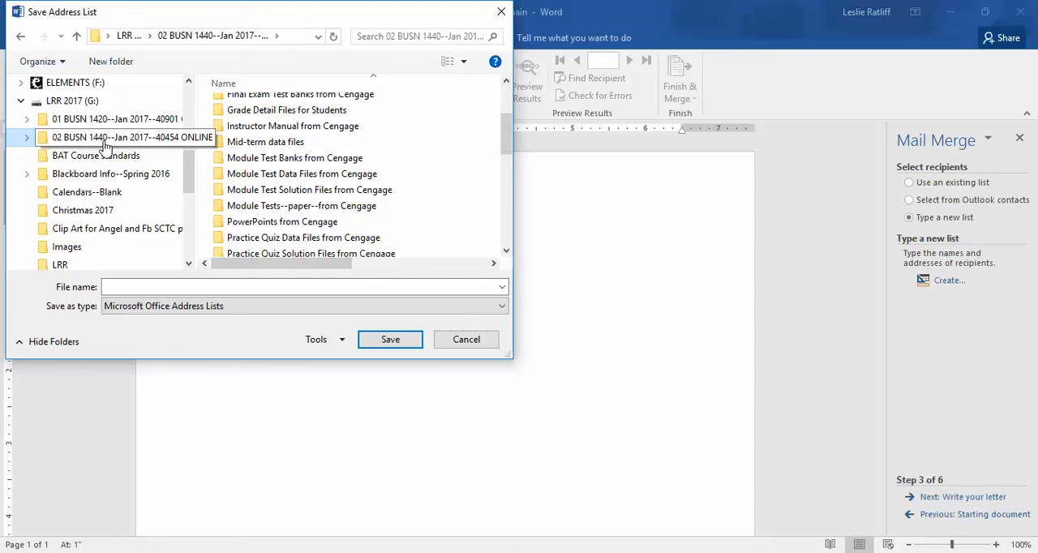
Save the address list under the file name 76-drill1datasource
left_click(108, 286)
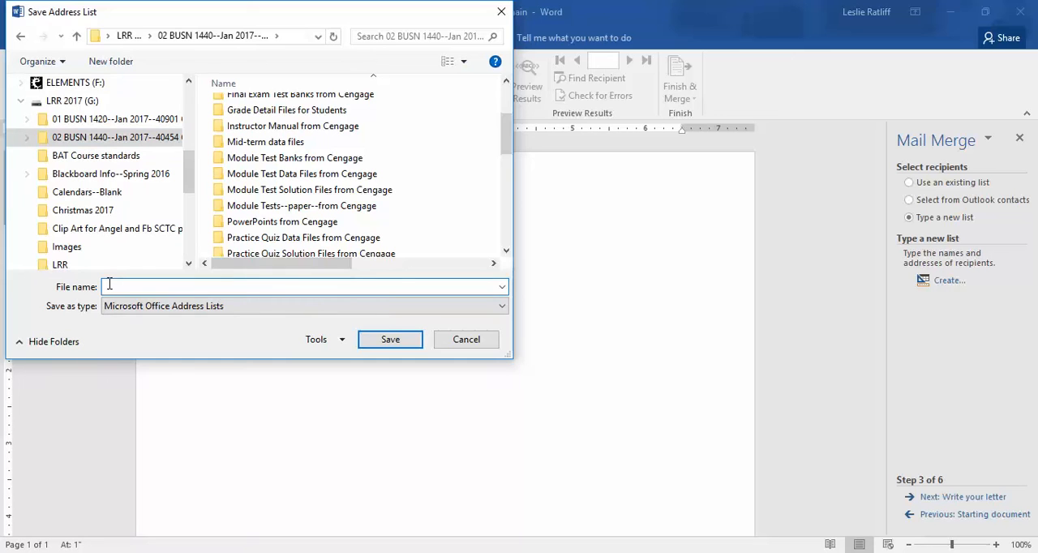
type("76-drill")
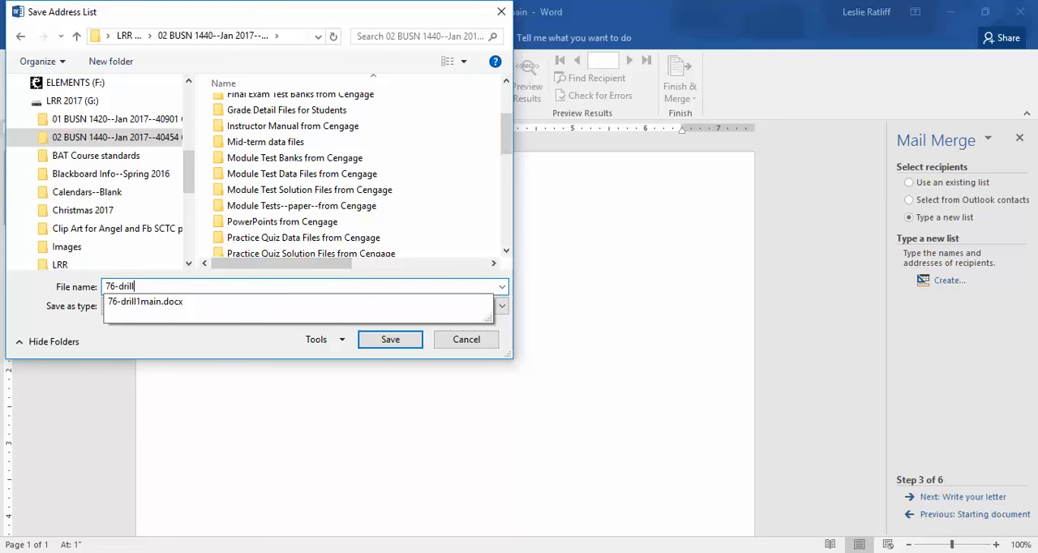
type("1datasource")
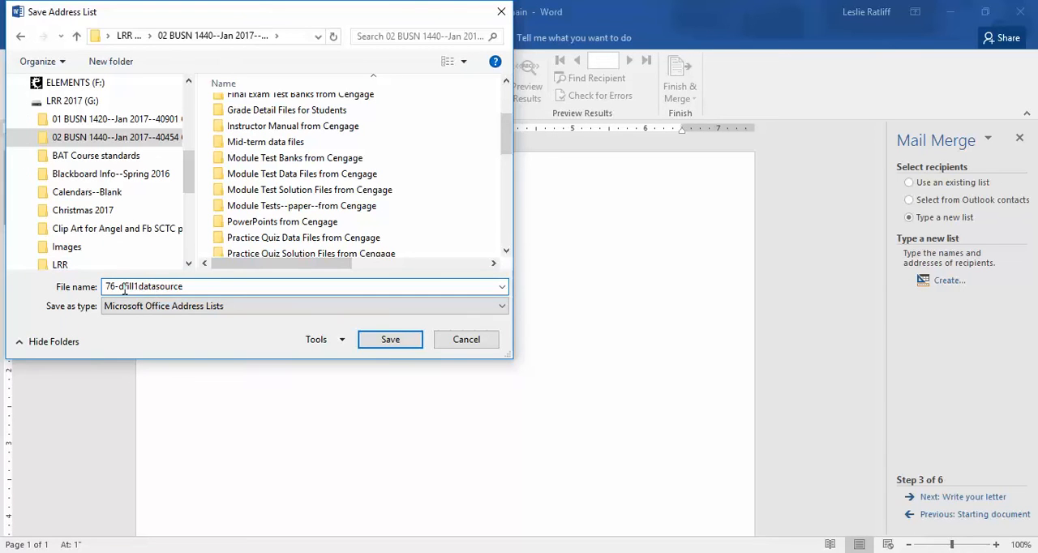
left_click(386, 344)
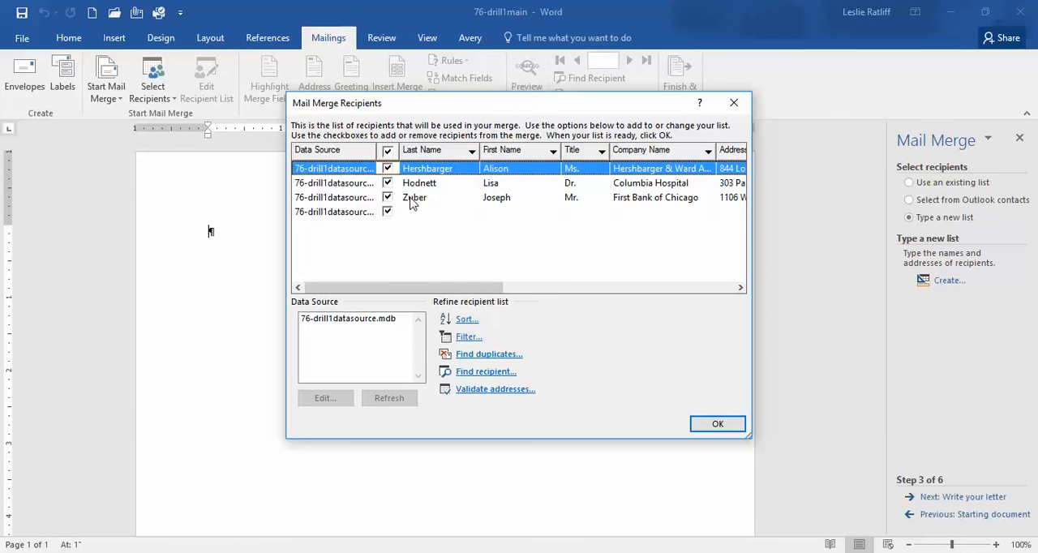
Check the merge recipients' columns through Speech, accept the list, and advance the mail merge to writing the letter
left_click_drag(465, 287, 734, 324)
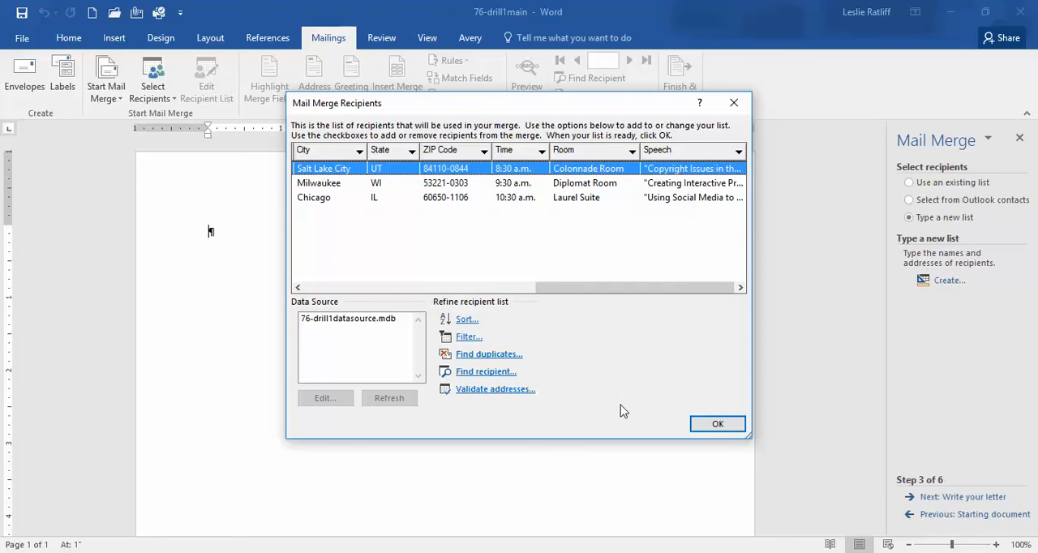
left_click(724, 428)
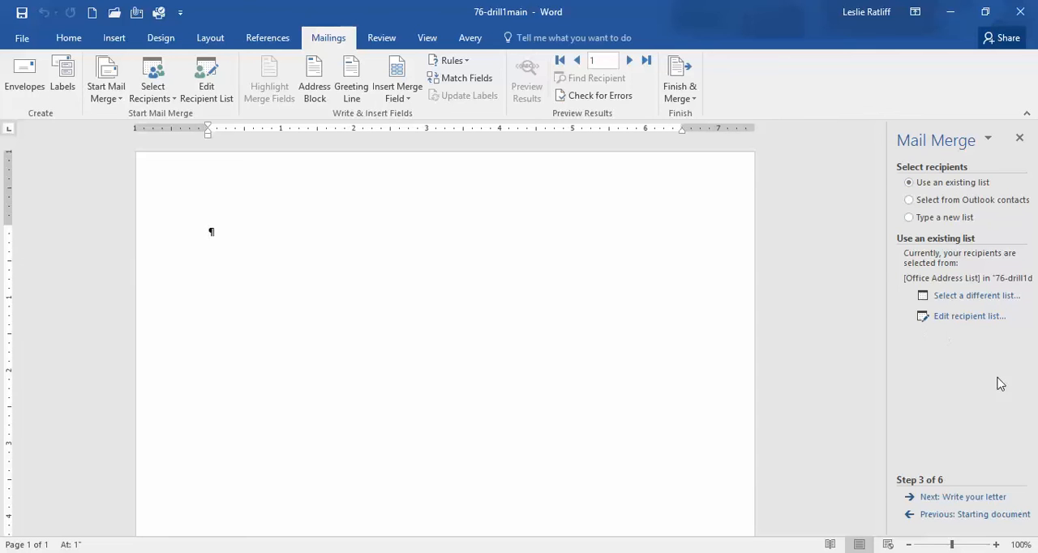
left_click(956, 498)
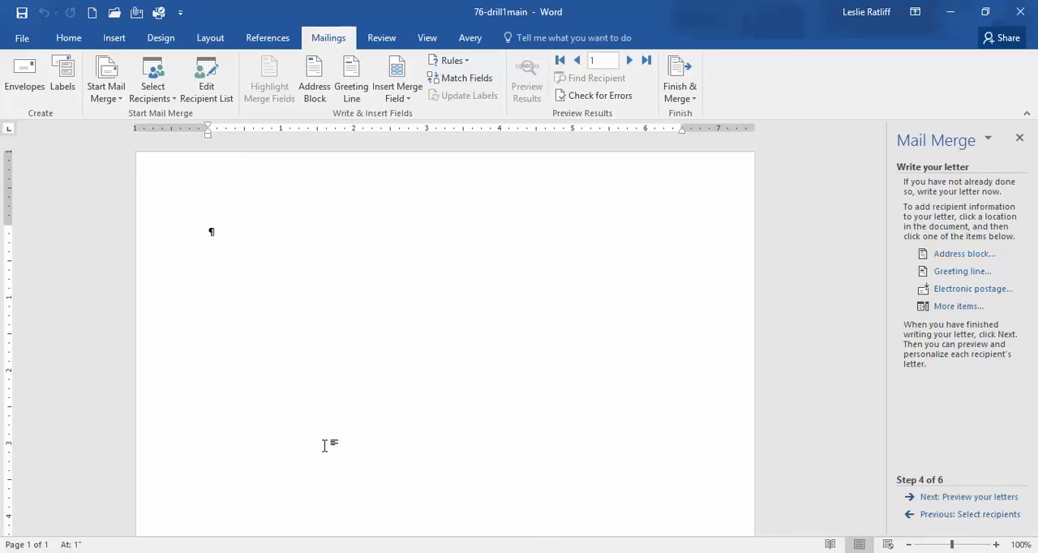
Add three blank paragraphs at the top of the letter and enter the date April 6, 2017 below them
key("Return")
key("Return")
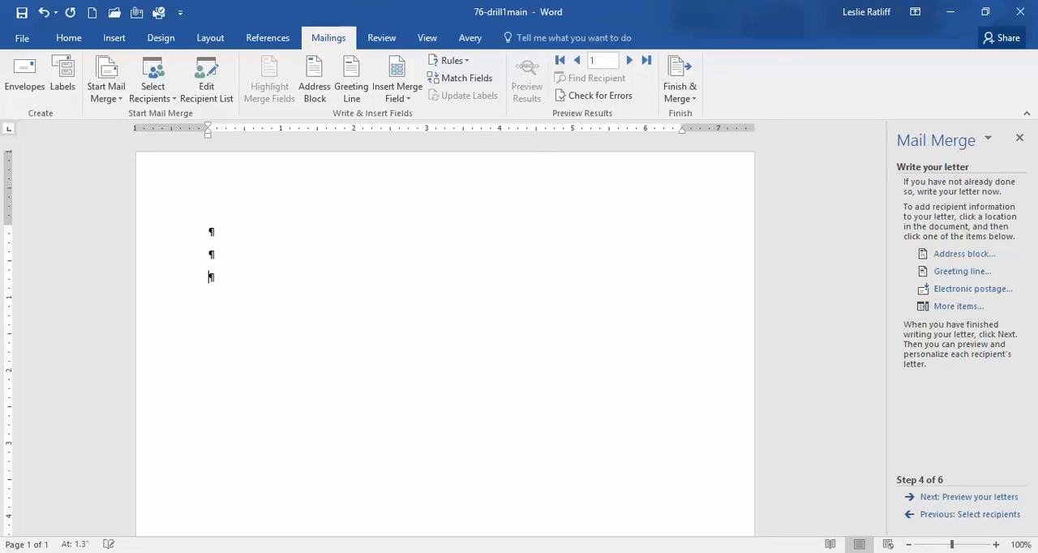
key("Return")
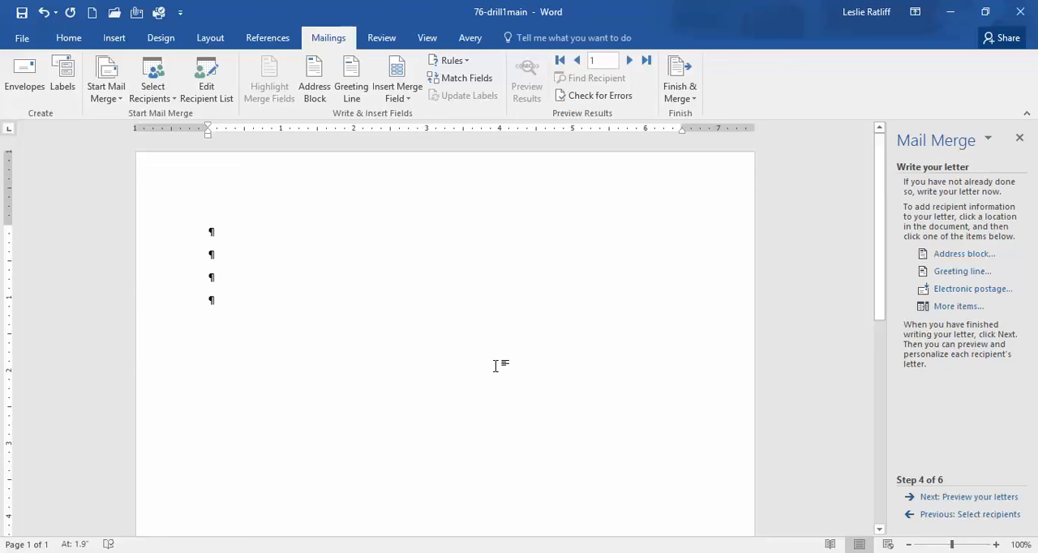
type("April")
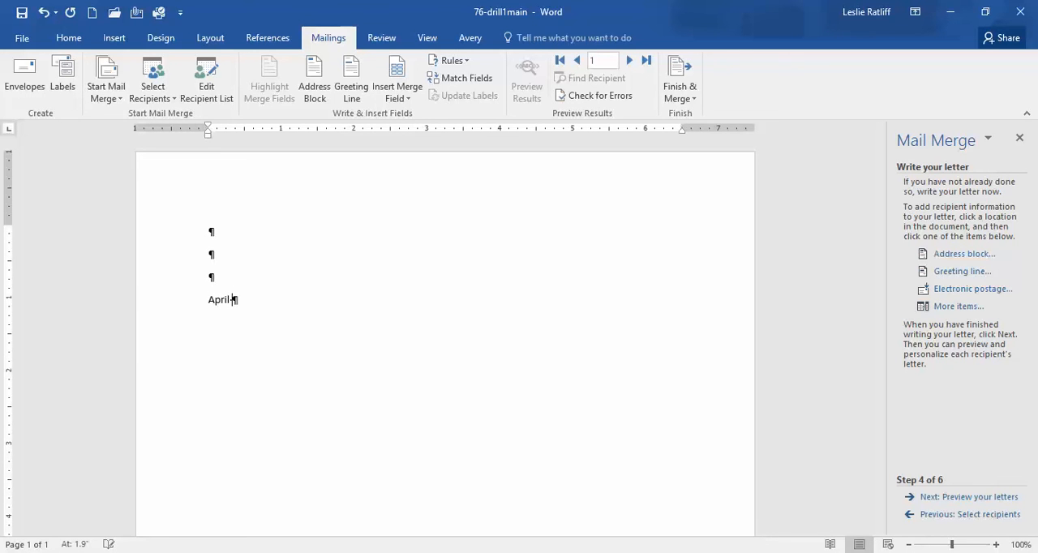
type(" 6, 2017")
Insert the Title merge field two paragraphs below the date, followed by a space
left_click(954, 308)
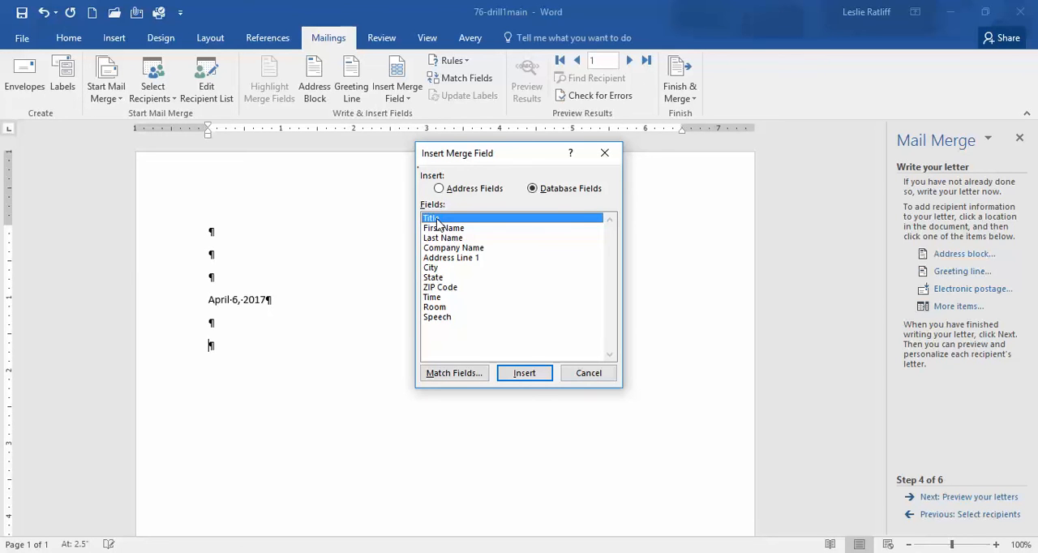
left_click(516, 377)
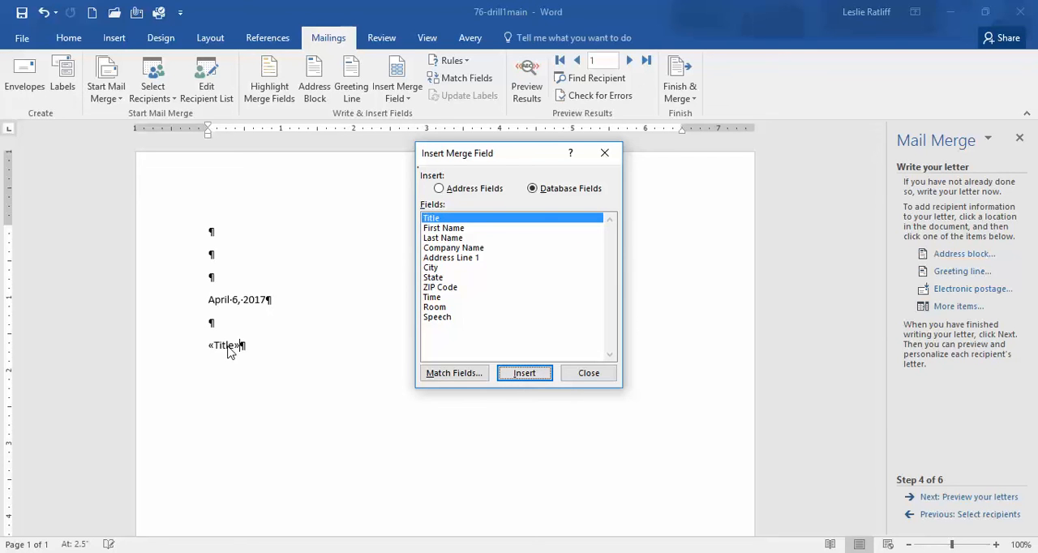
left_click(587, 375)
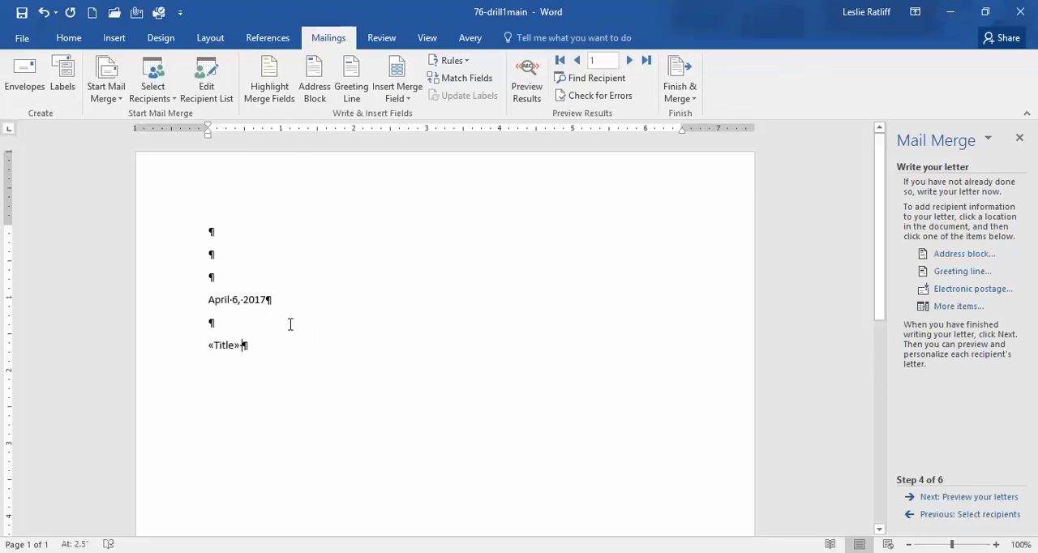
Insert the First Name merge field after the Title field, followed by a space
left_click(958, 315)
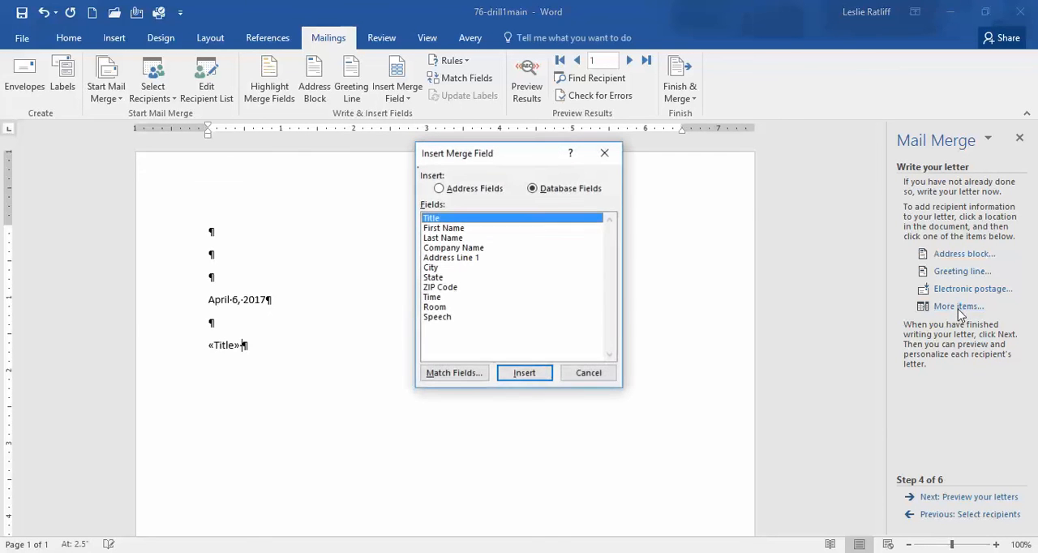
left_click(455, 230)
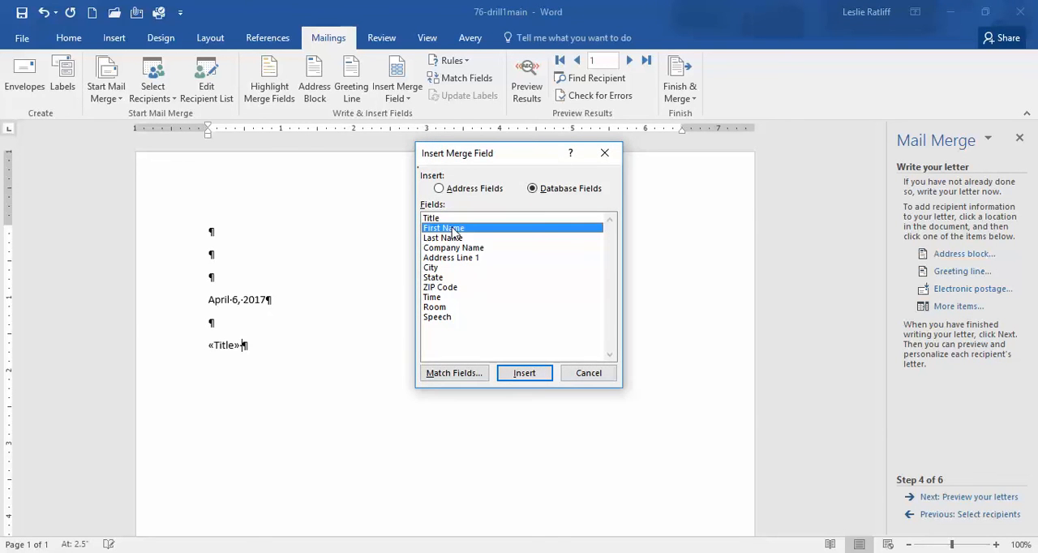
left_click(523, 378)
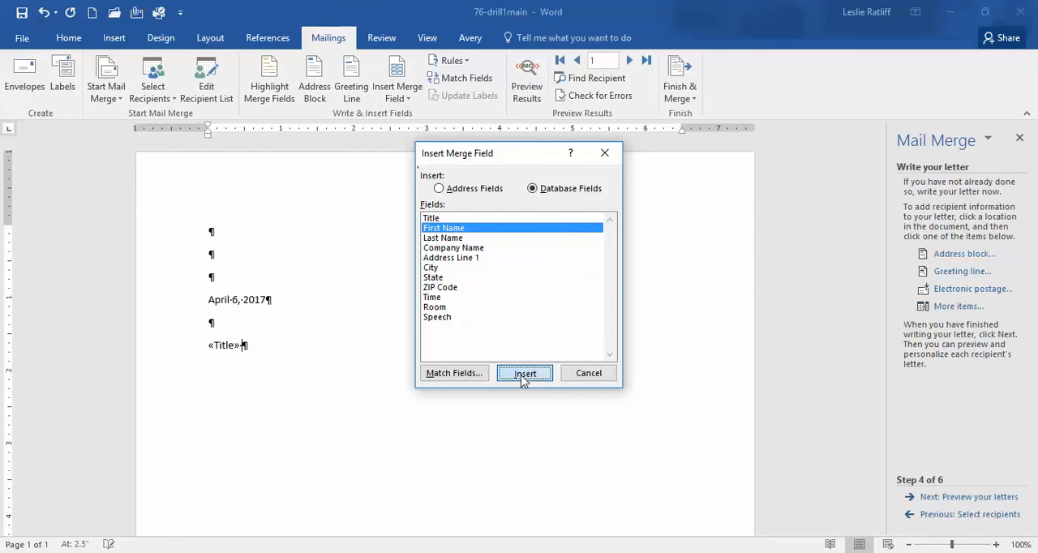
left_click(580, 375)
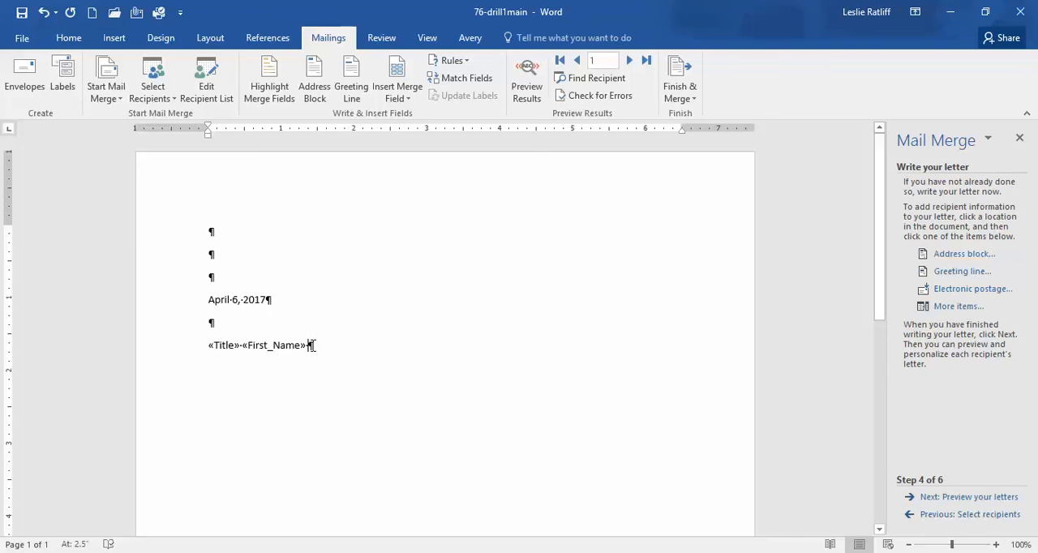
Insert the Last Name merge field after the First Name field on the same line
left_click(956, 308)
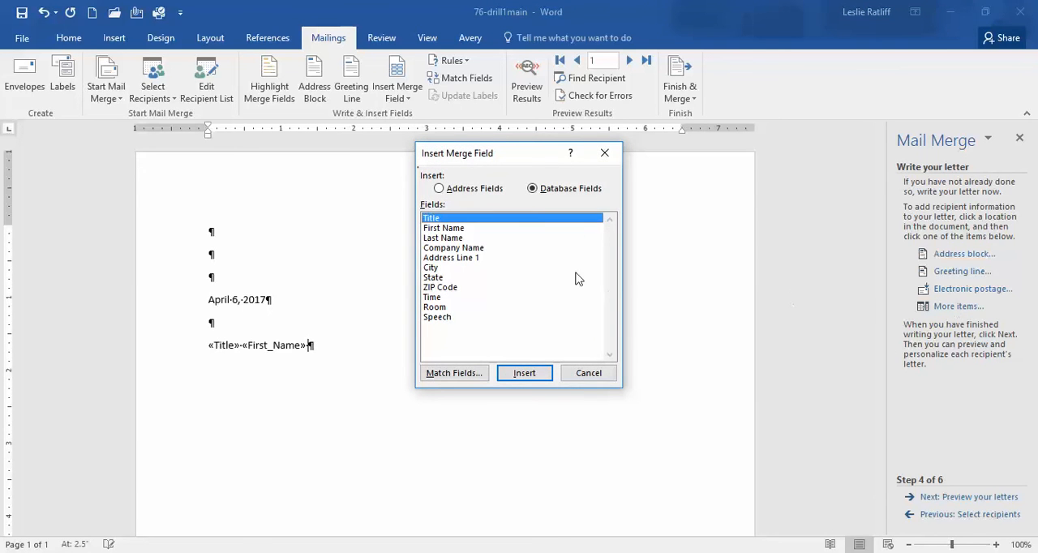
left_click(444, 238)
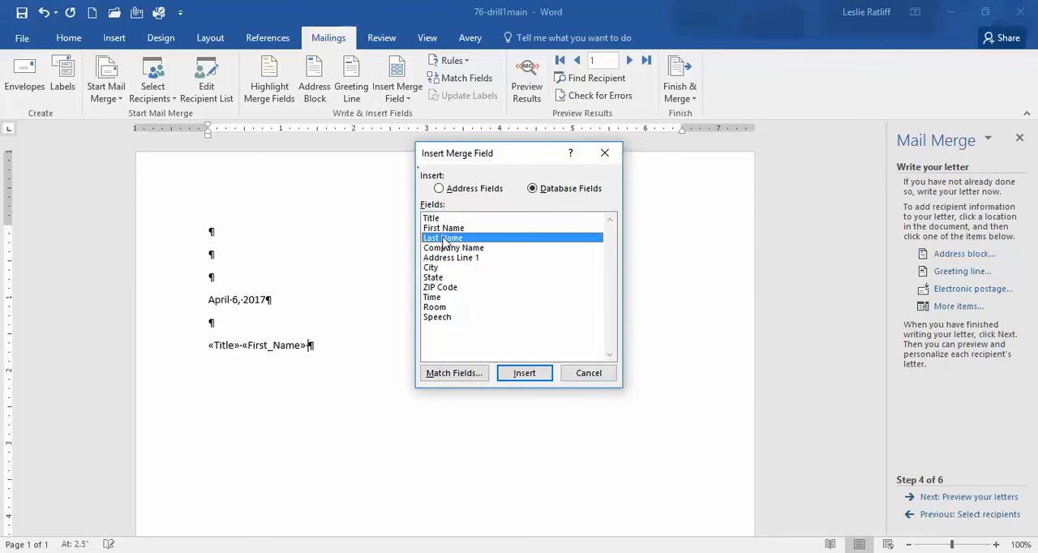
left_click(524, 374)
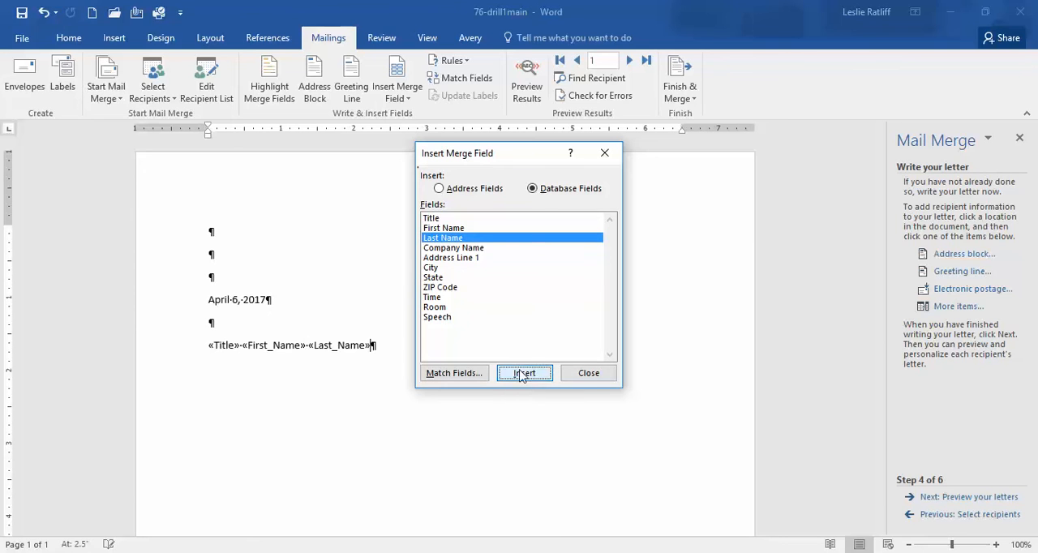
Insert the Company Name merge field after a line break directly below the title and name fields
left_click(609, 378)
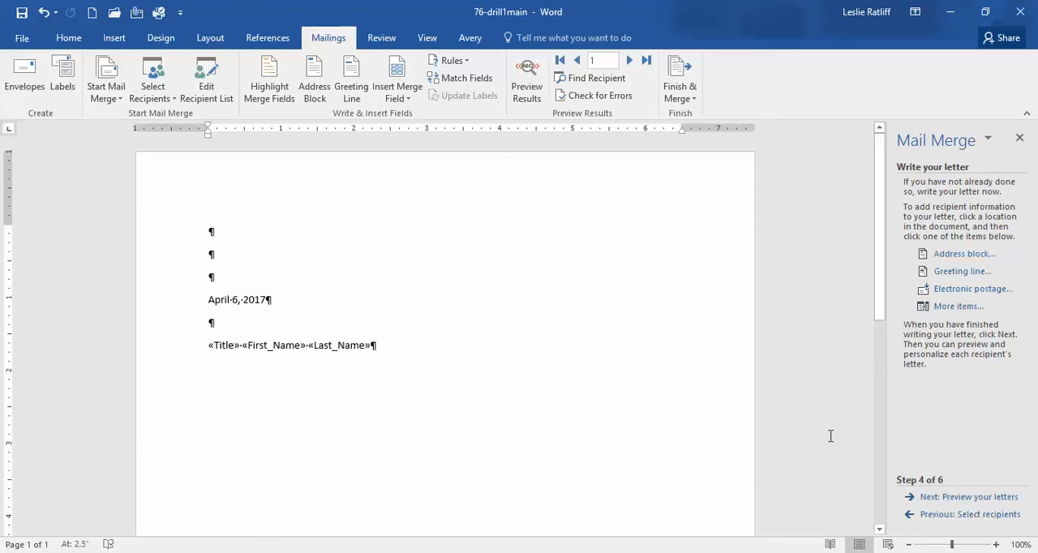
key("shift+Return")
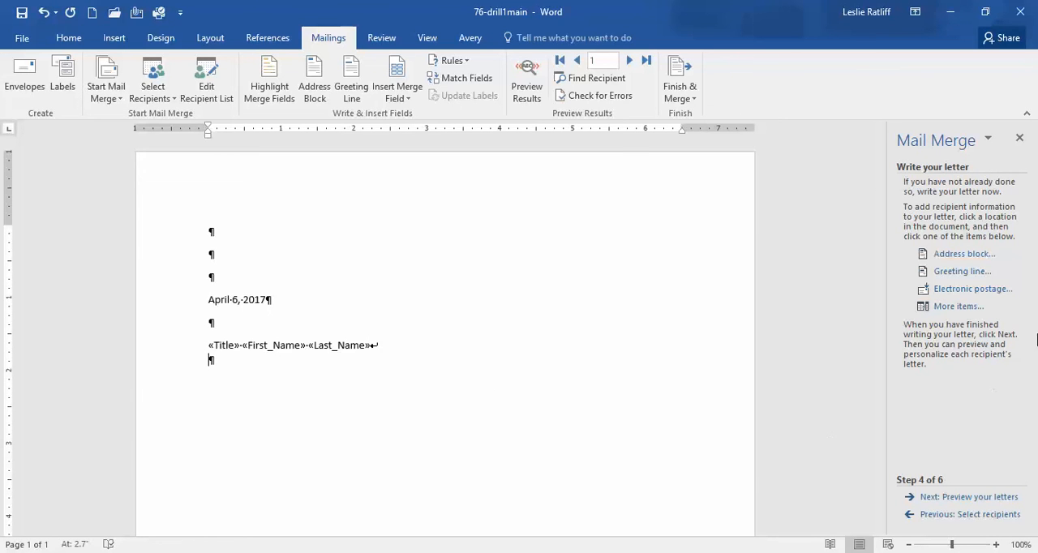
left_click(957, 307)
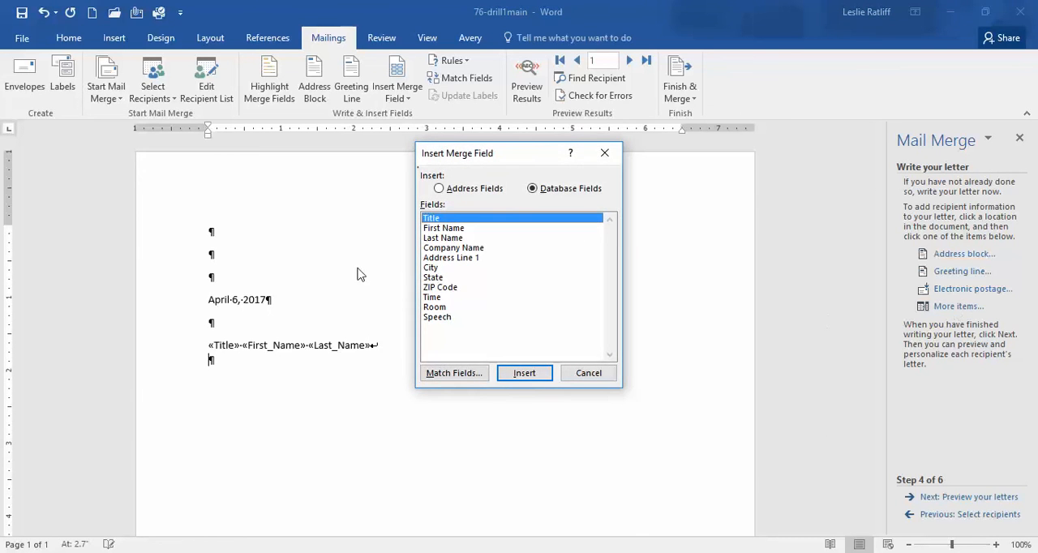
left_click(455, 249)
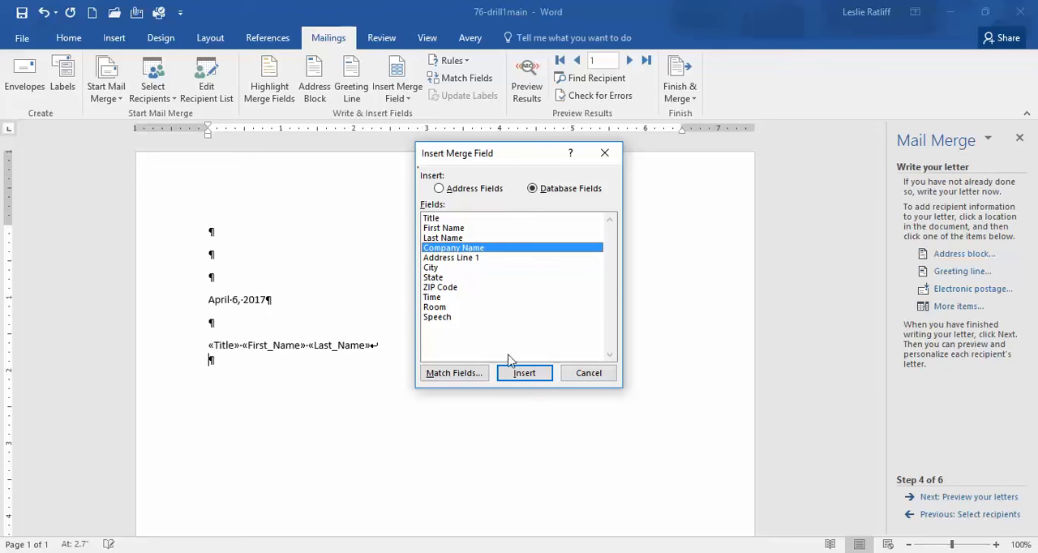
left_click(524, 374)
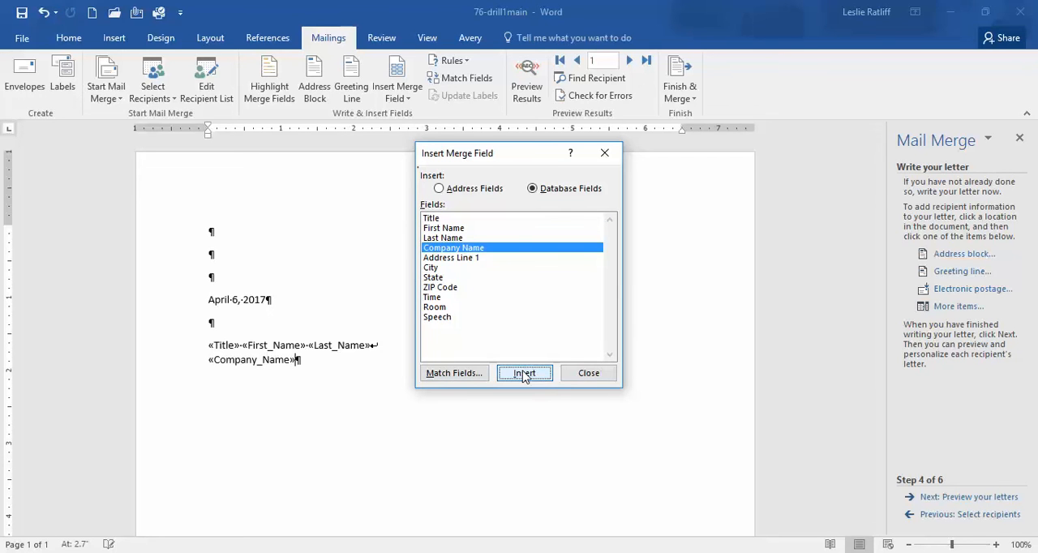
left_click(591, 375)
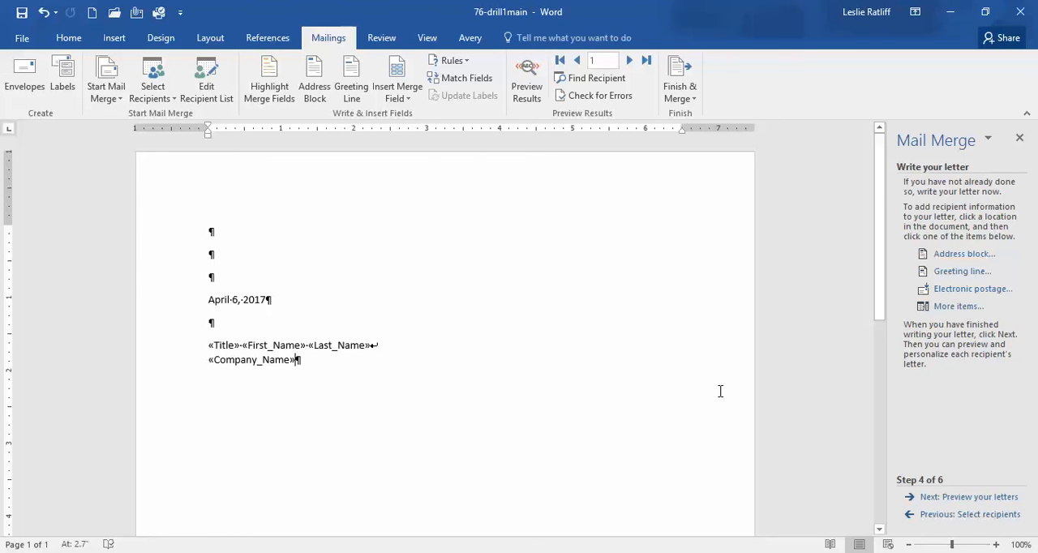
Insert the Address Line 1 merge field after a line break below the Company Name field
key("shift+Return")
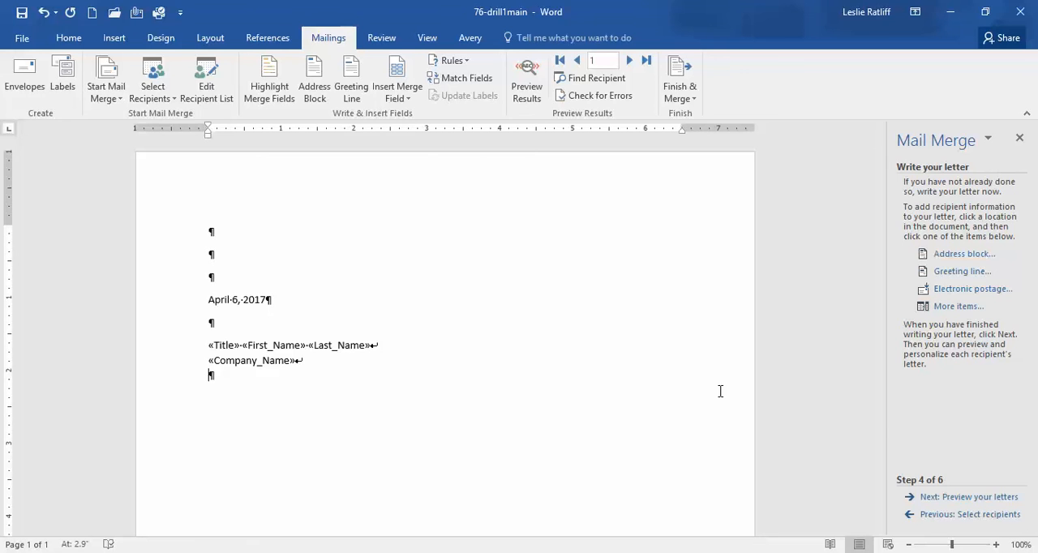
left_click(956, 306)
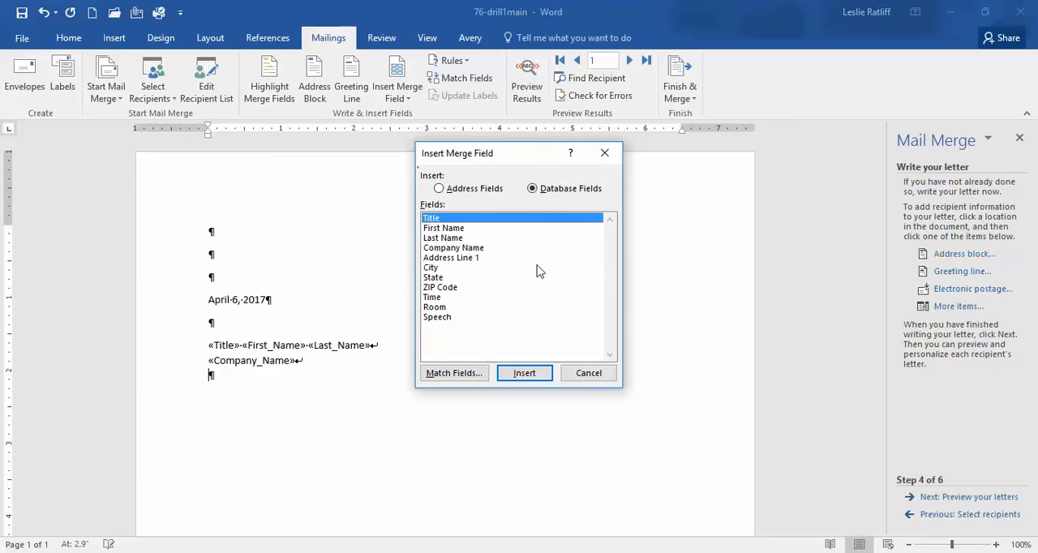
left_click(458, 258)
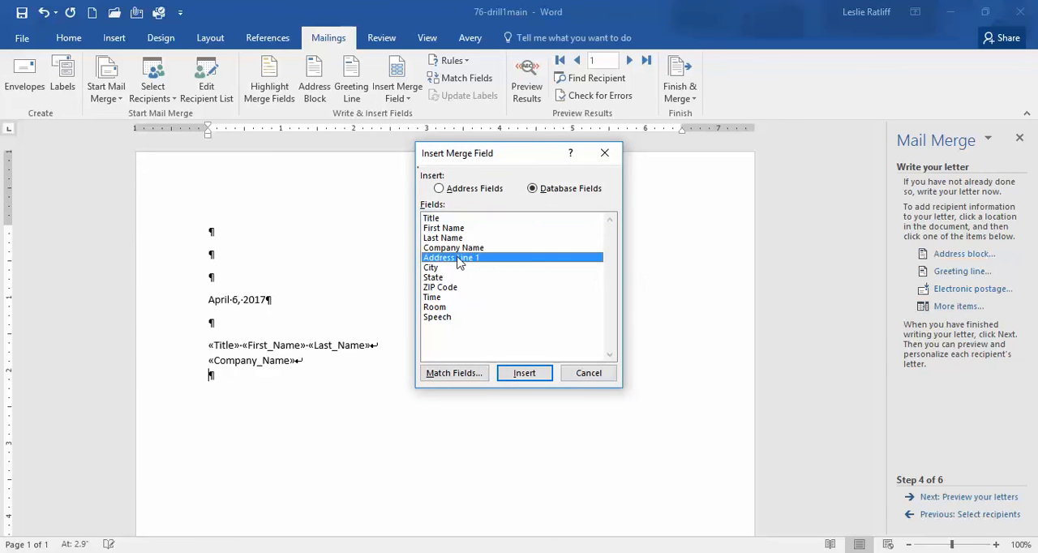
left_click(526, 374)
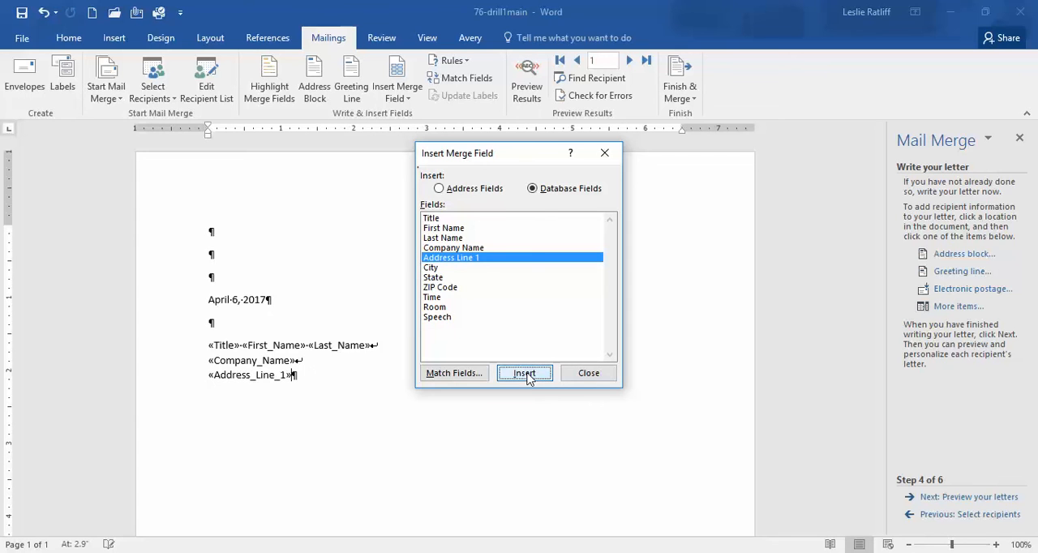
left_click(589, 375)
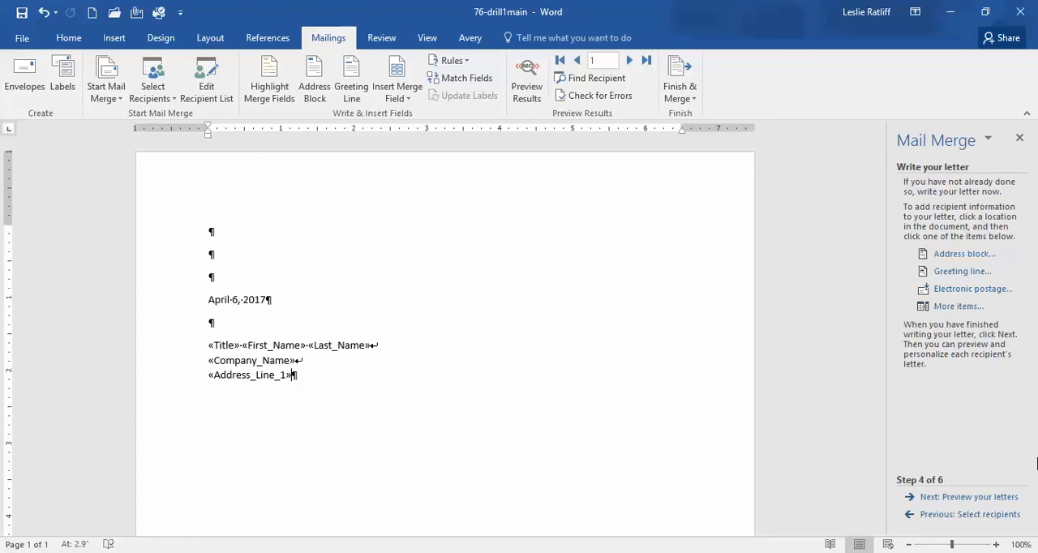
Insert the City merge field after a line break below the Address Line 1 field, followed by a comma and a space
key("shift+Return")
left_click(957, 306)
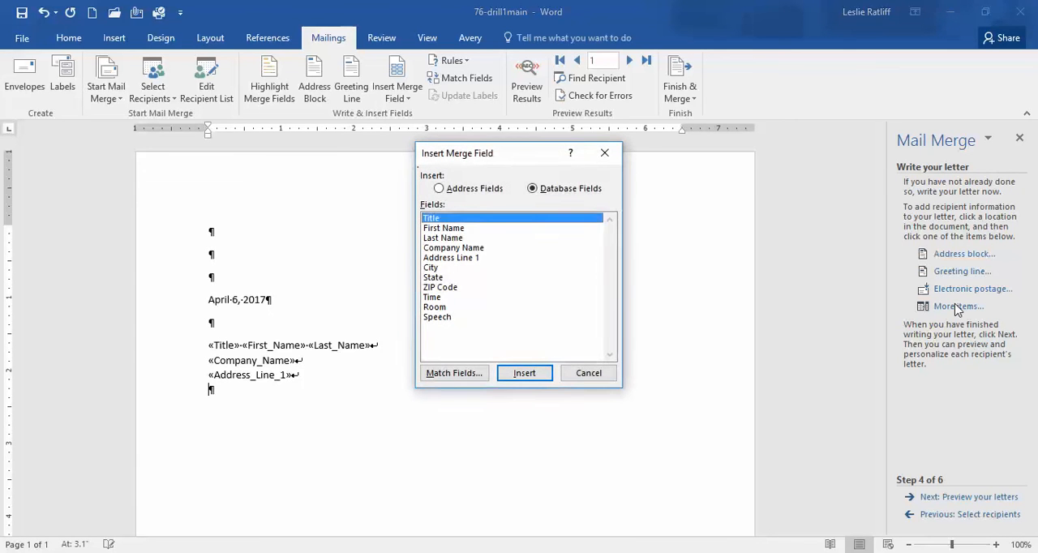
left_click(432, 268)
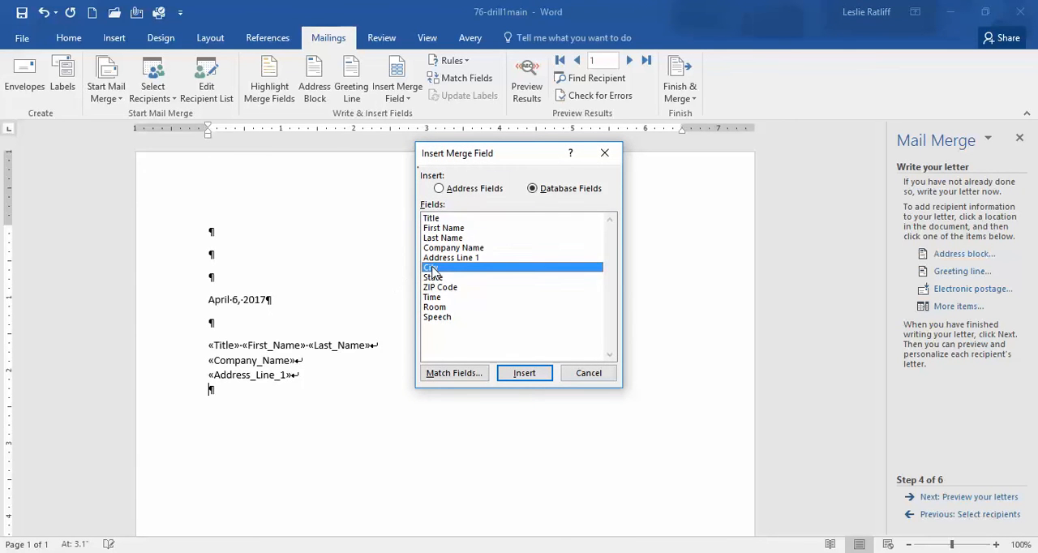
left_click(524, 373)
left_click(589, 375)
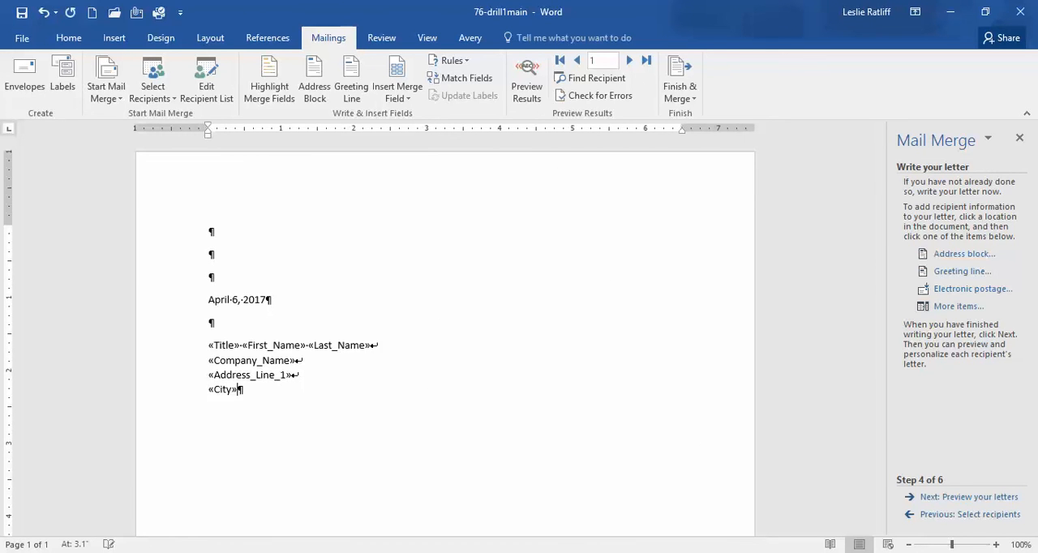
type(",")
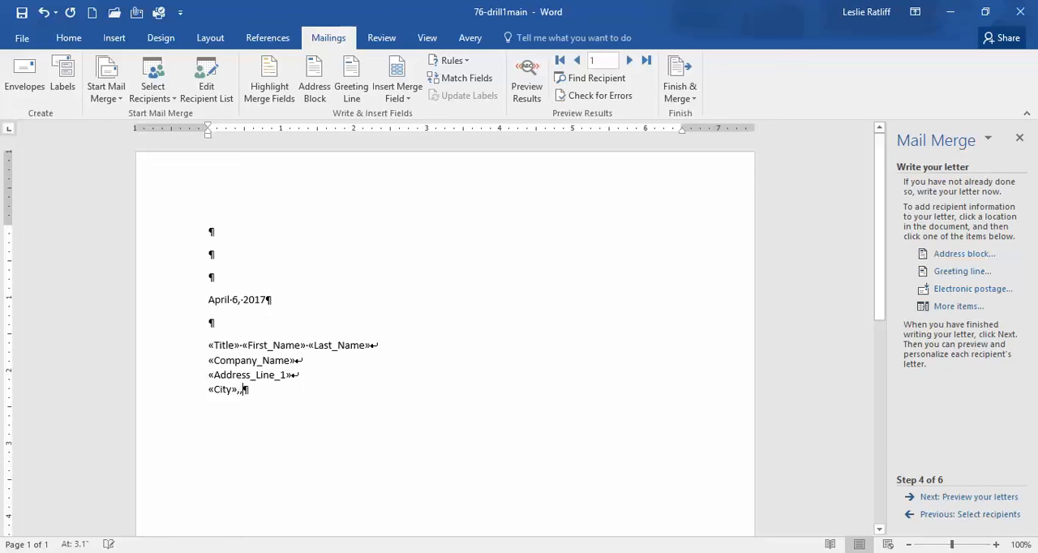
key("BackSpace")
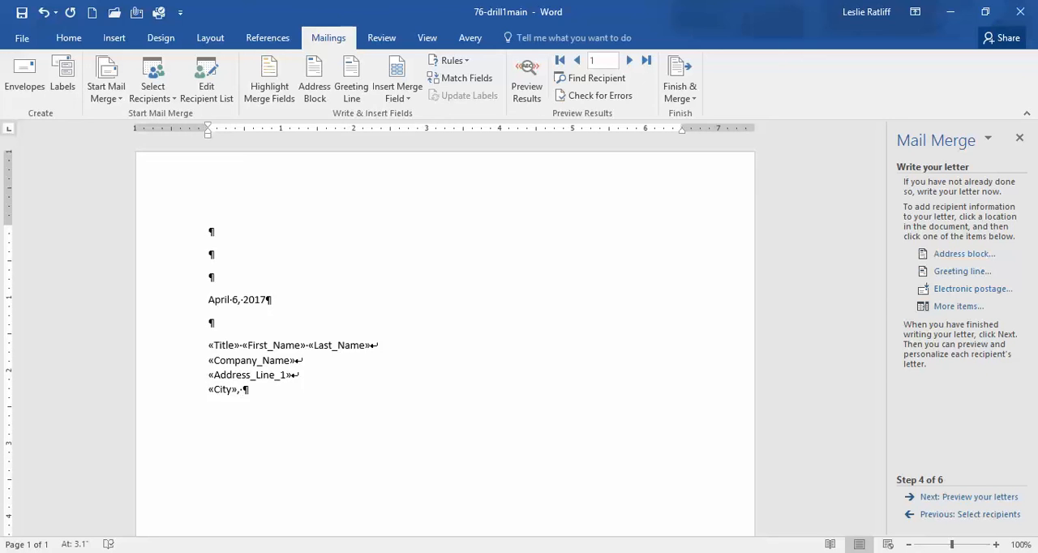
Insert the State merge field after the City field and comma, followed by a space
left_click(959, 306)
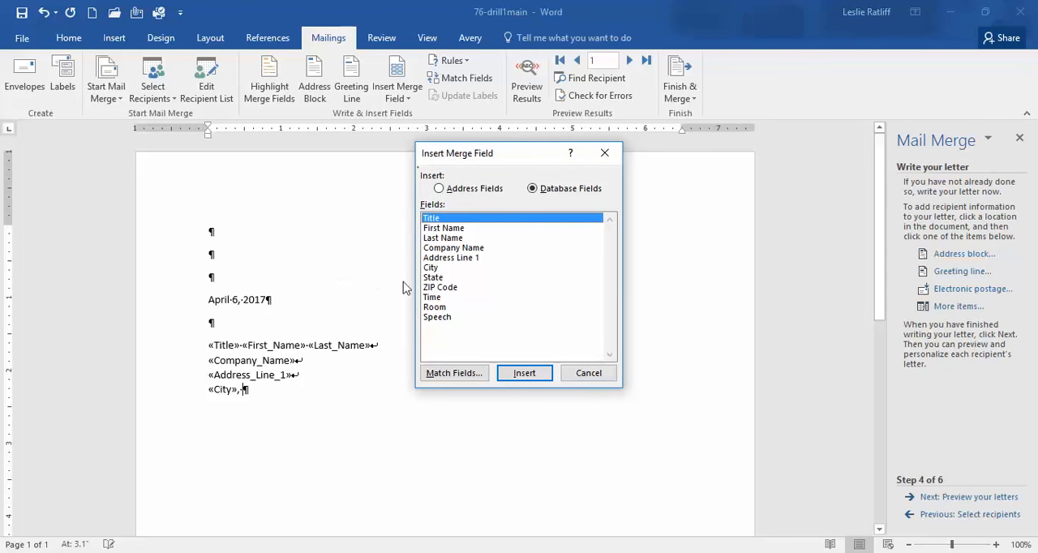
left_click(432, 278)
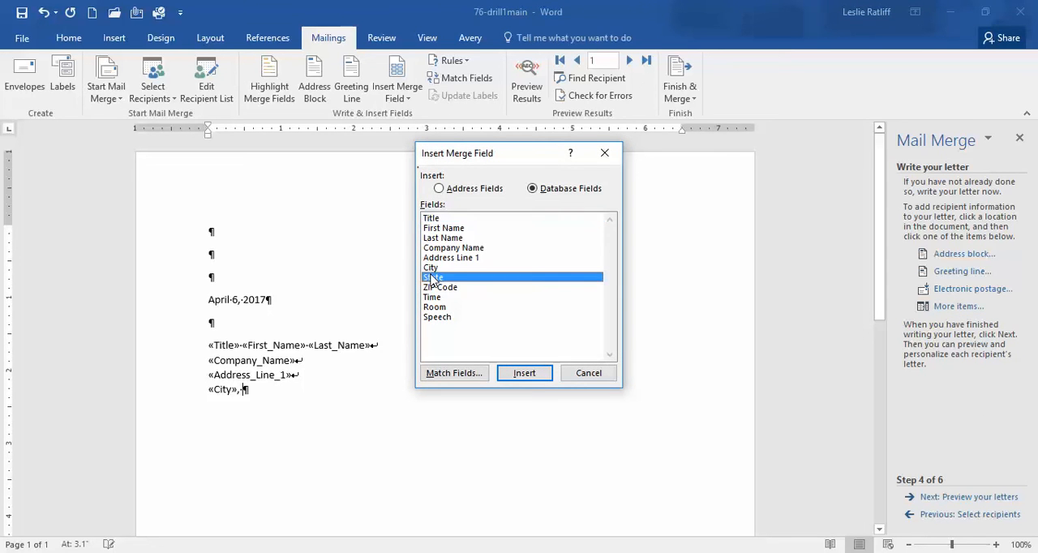
left_click(524, 374)
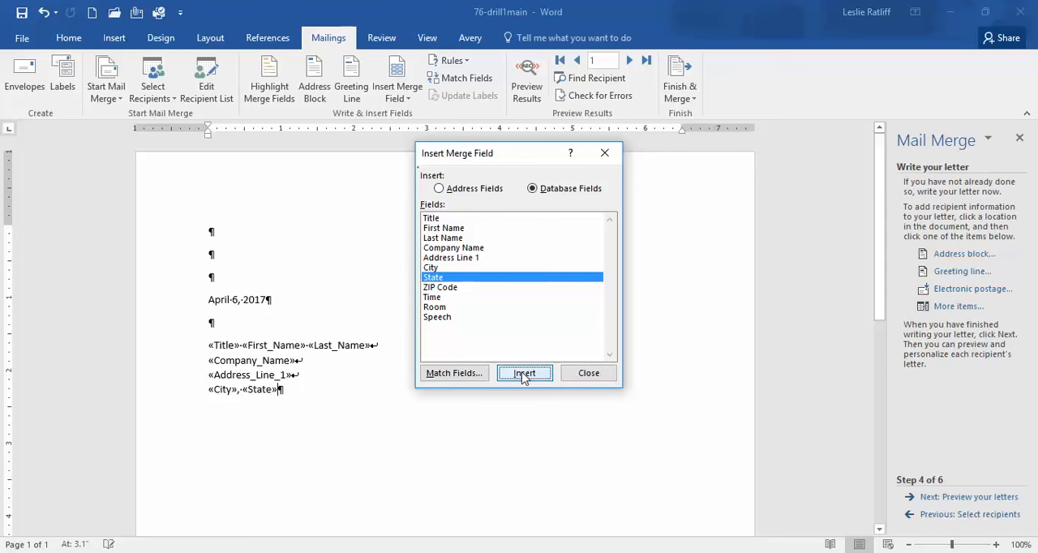
left_click(589, 374)
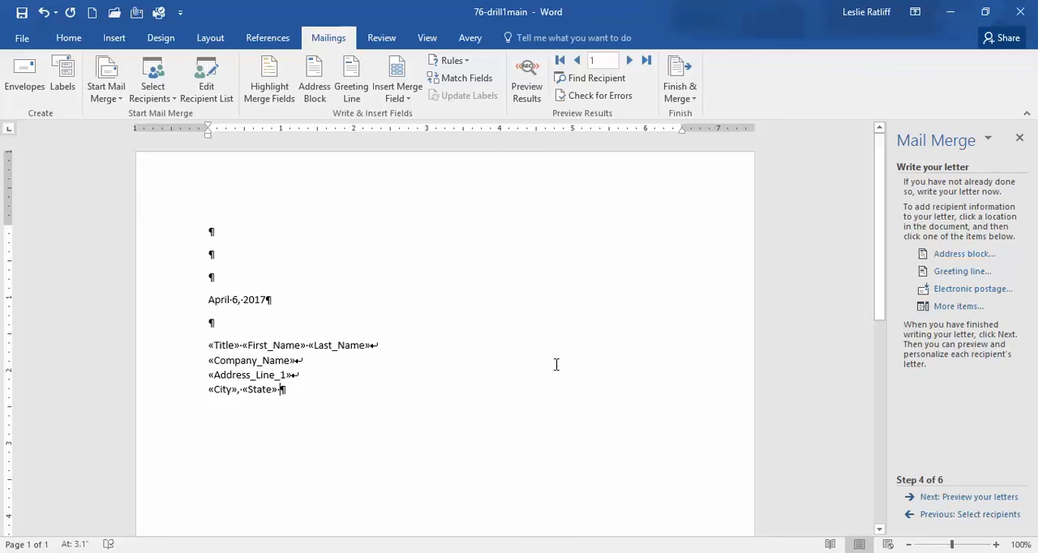
Insert the ZIP Code merge field after the State field on the same line
left_click(959, 308)
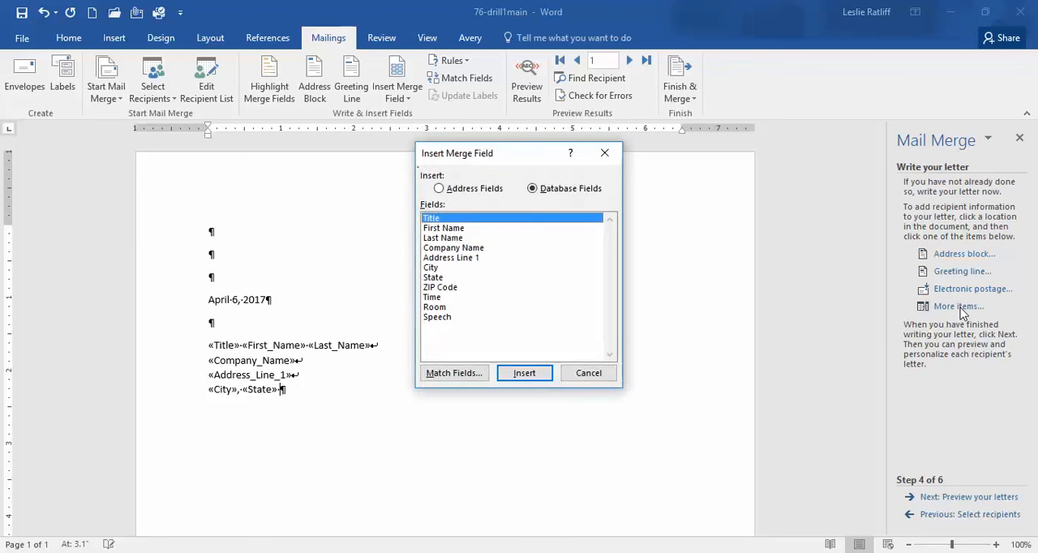
left_click(449, 289)
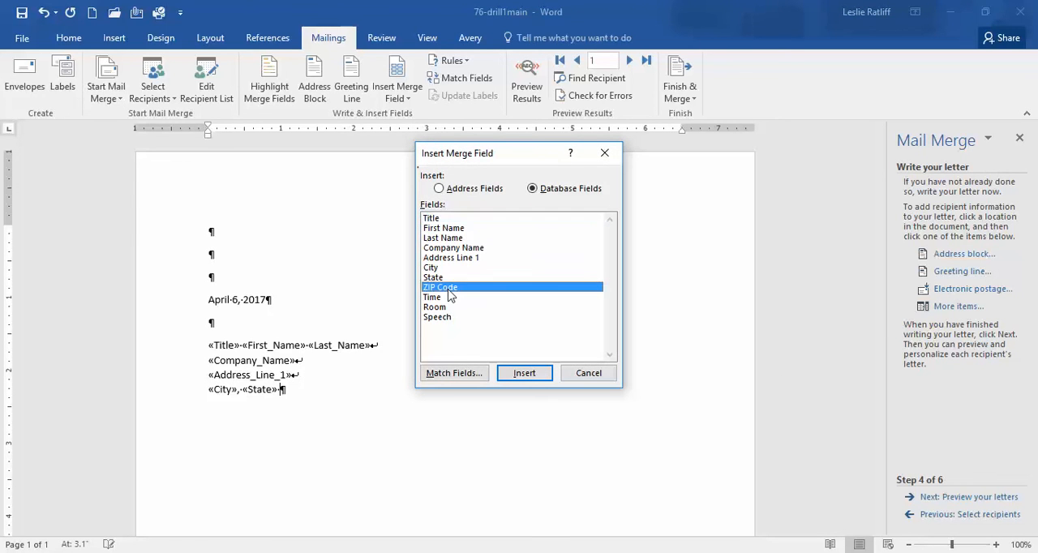
left_click(524, 374)
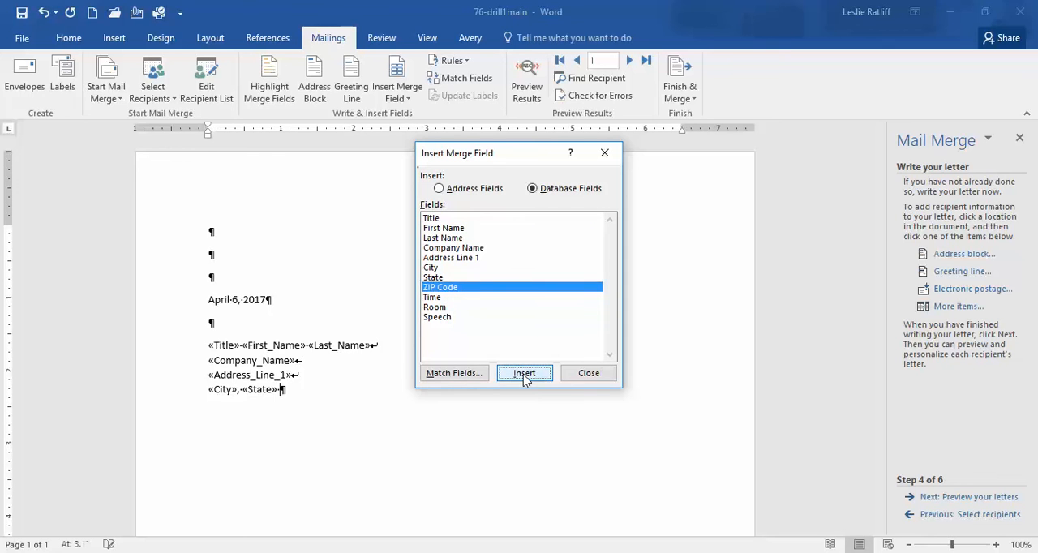
left_click(598, 377)
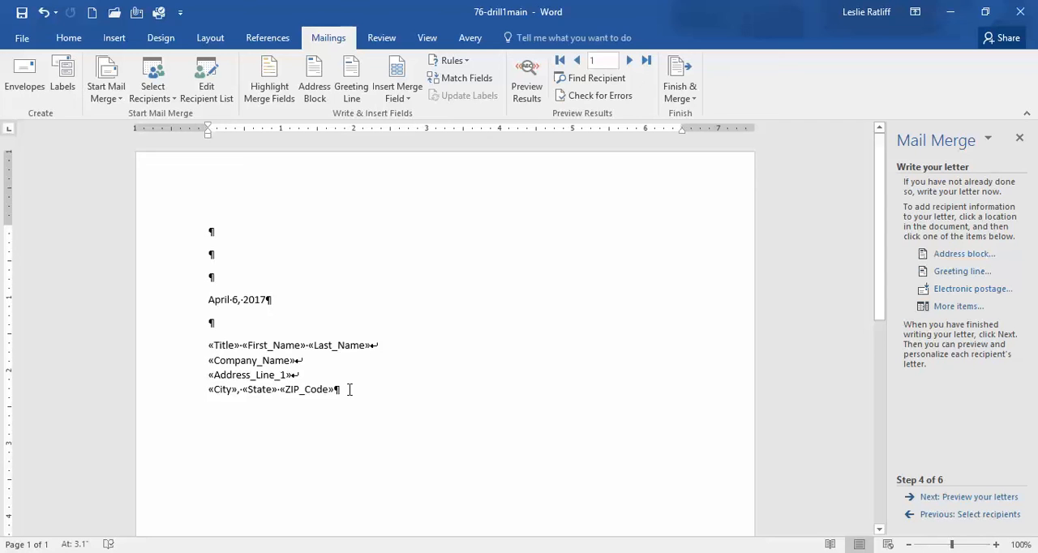
Insert a greeting line in a new paragraph below the address fields, with its ending punctuation set to (none)
key("Return")
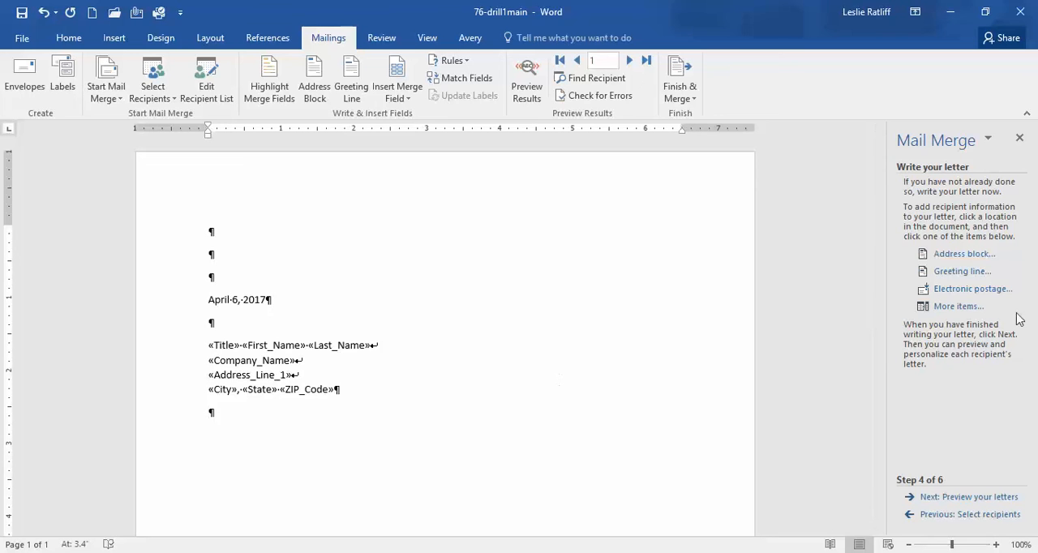
left_click(962, 273)
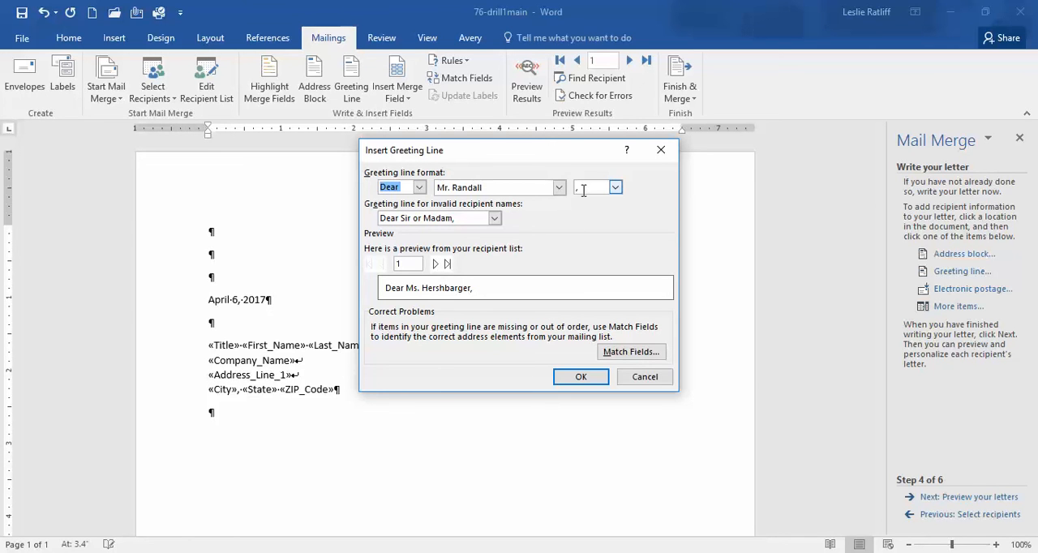
left_click(617, 188)
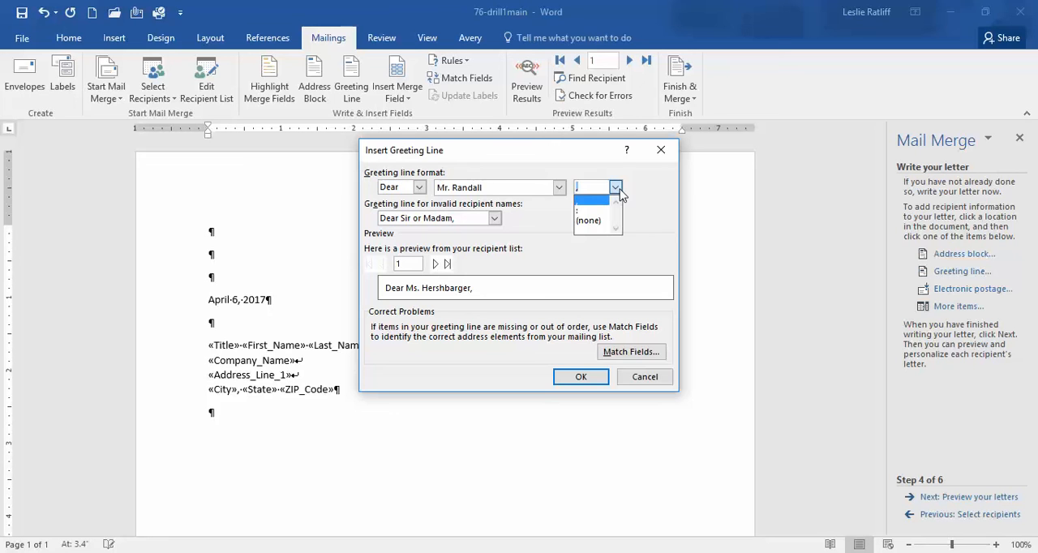
left_click(592, 221)
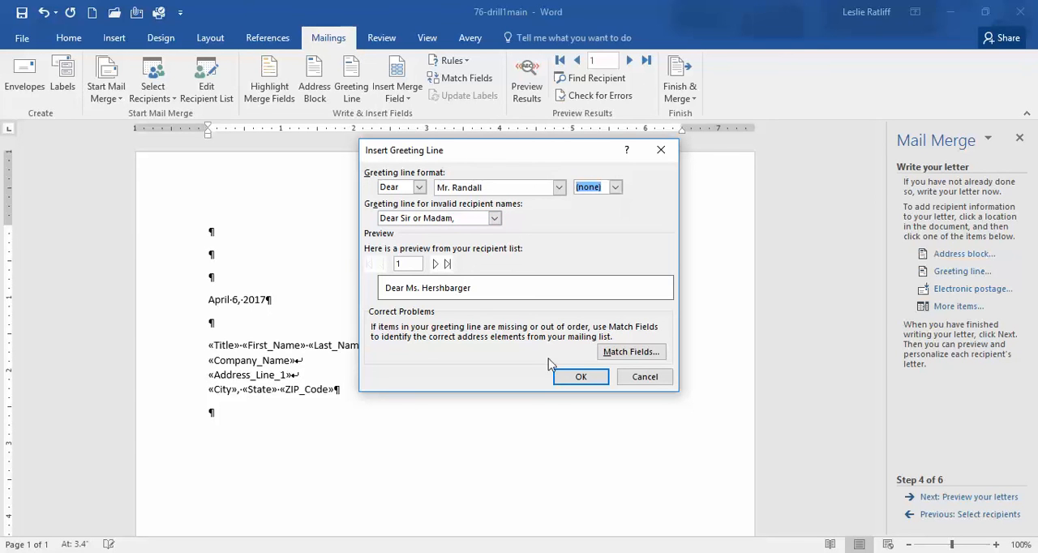
left_click(578, 378)
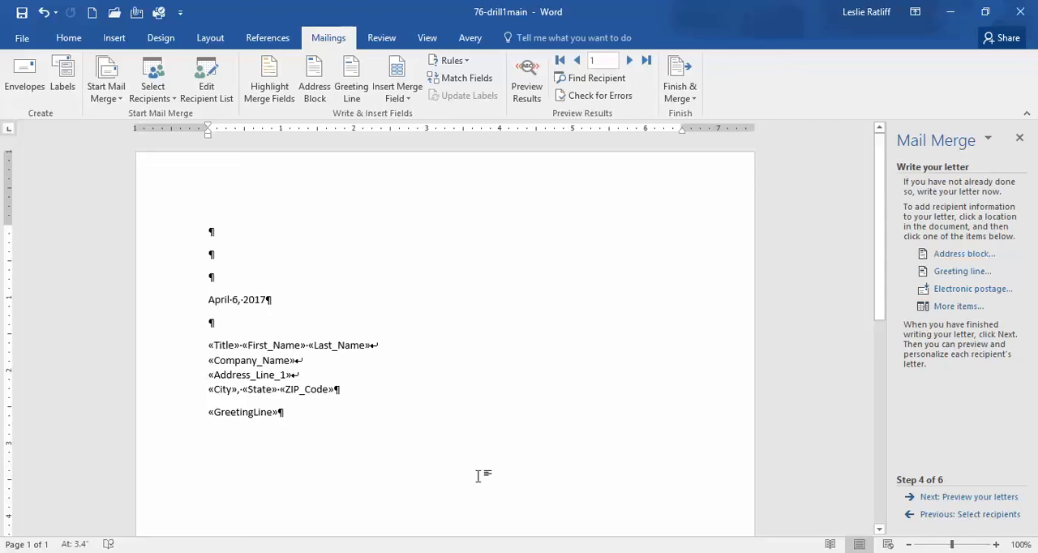
Start the letter body in a new paragraph below the greeting line with "Thank you for agreeing to present your paper titled "
key("Return")
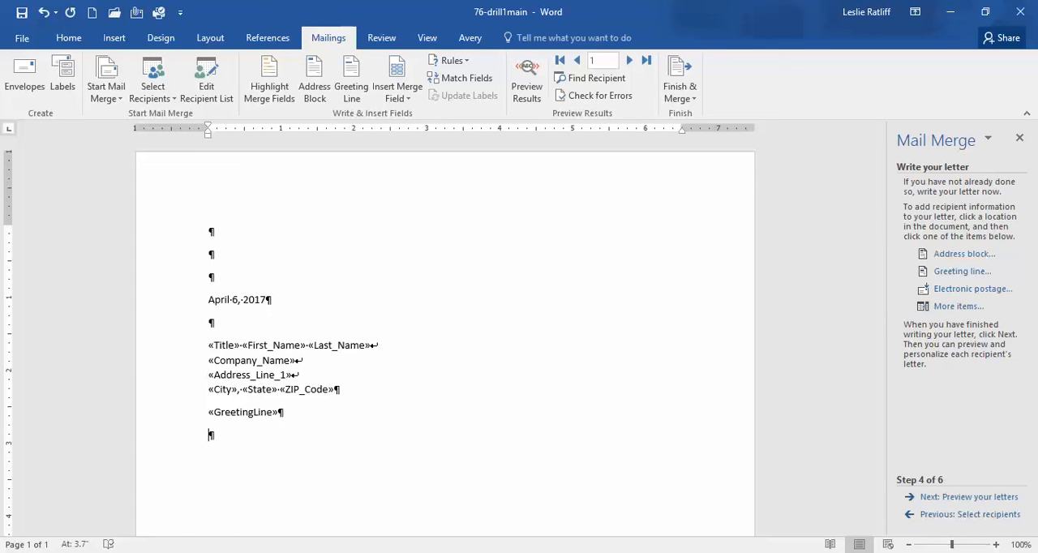
type("Thank you for agreeing")
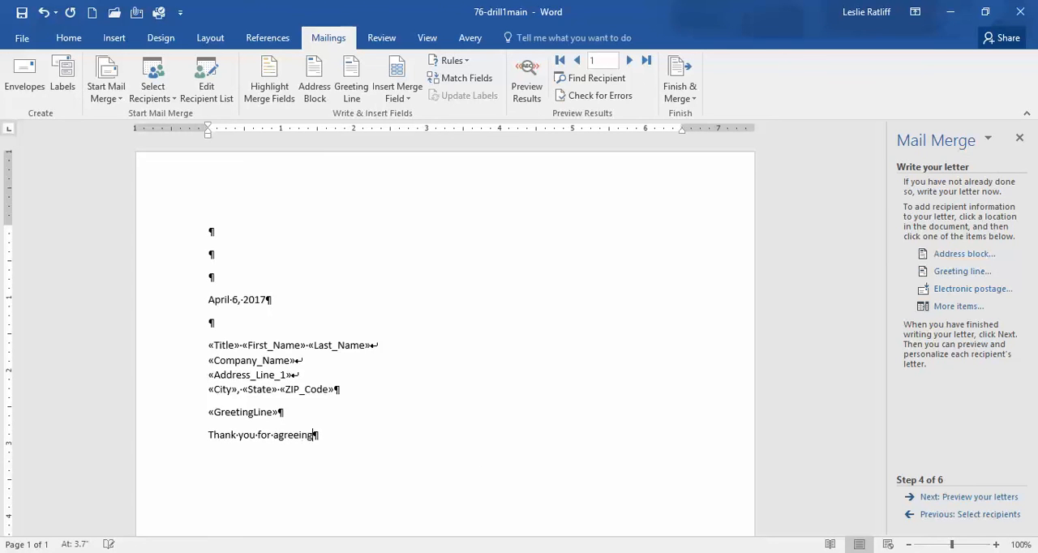
type(" to present your pa")
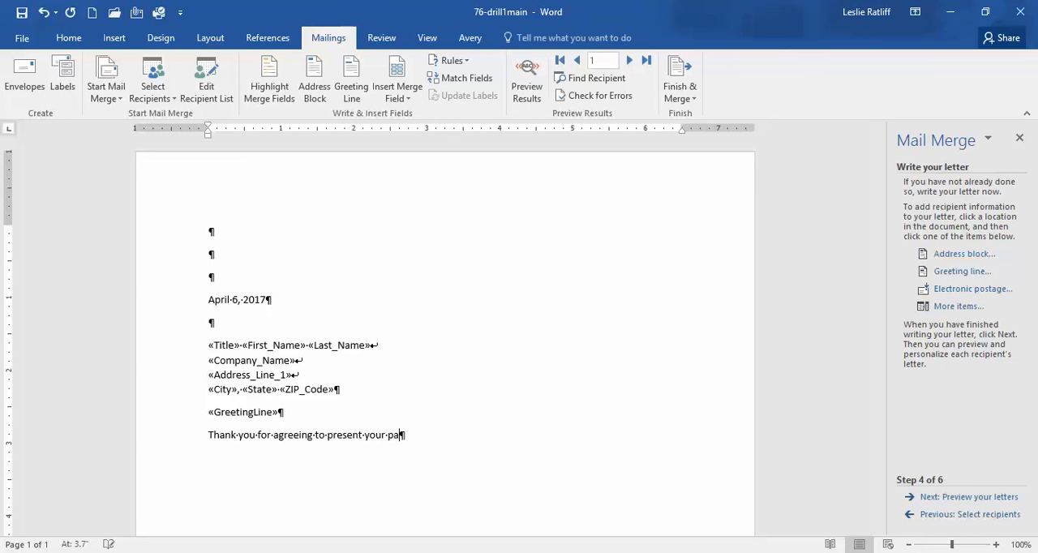
type("per titled")
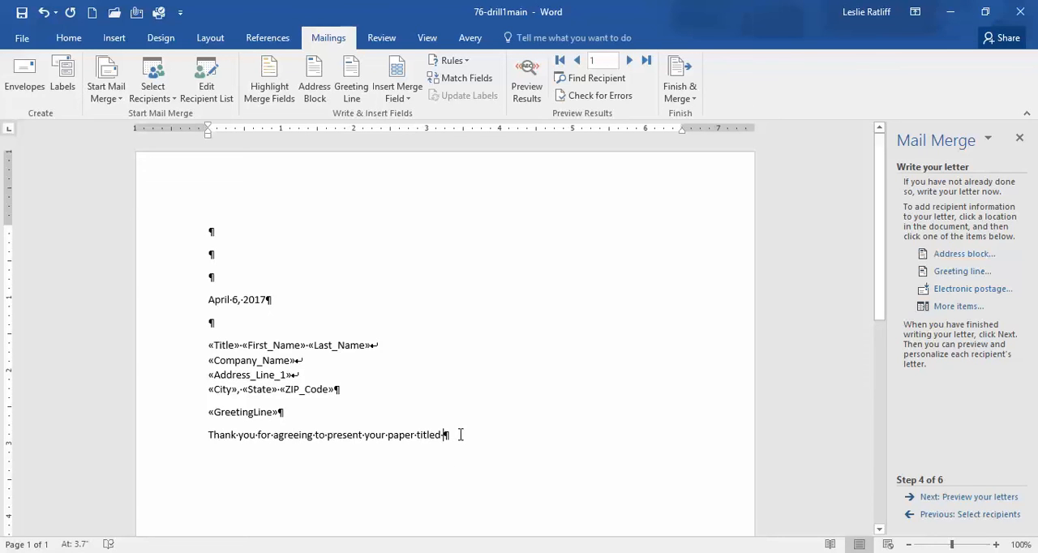
Insert the Speech merge field after "paper titled" in the body paragraph
left_click(949, 309)
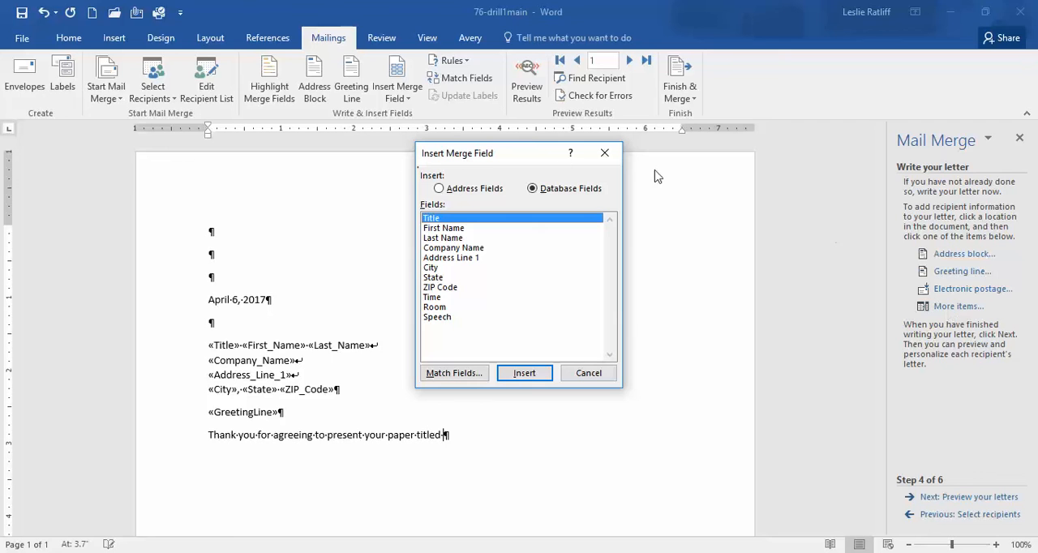
left_click(438, 317)
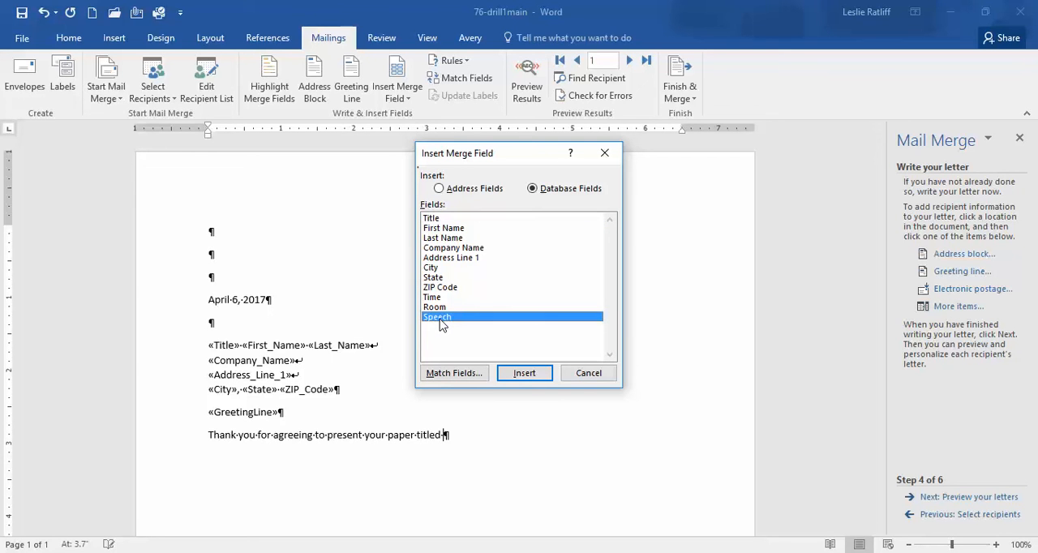
left_click(517, 374)
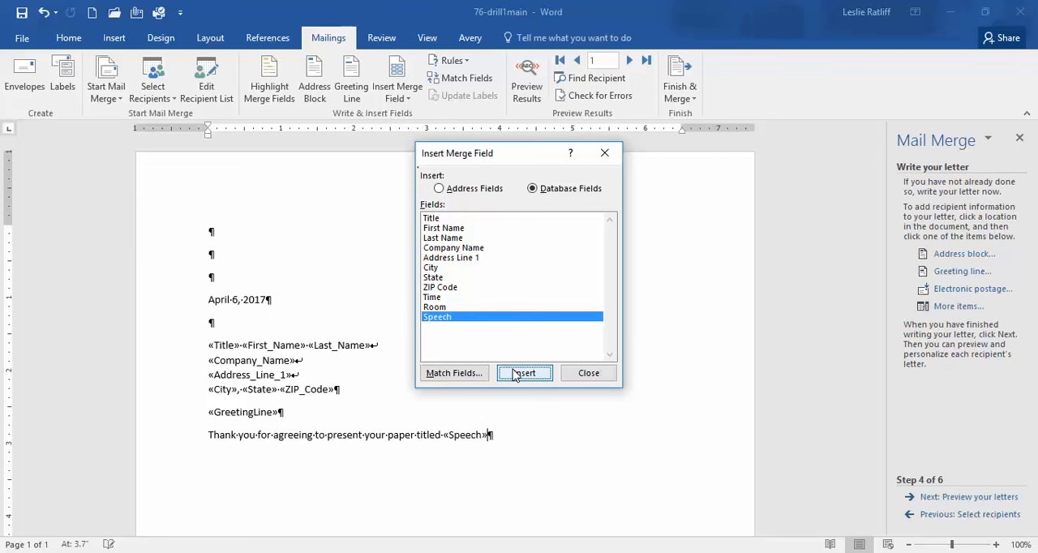
Complete the sentence after the Speech field with "at the International Conference on Technology to be held at the Omni Hotel in San Francisco on May 12."
left_click(590, 373)
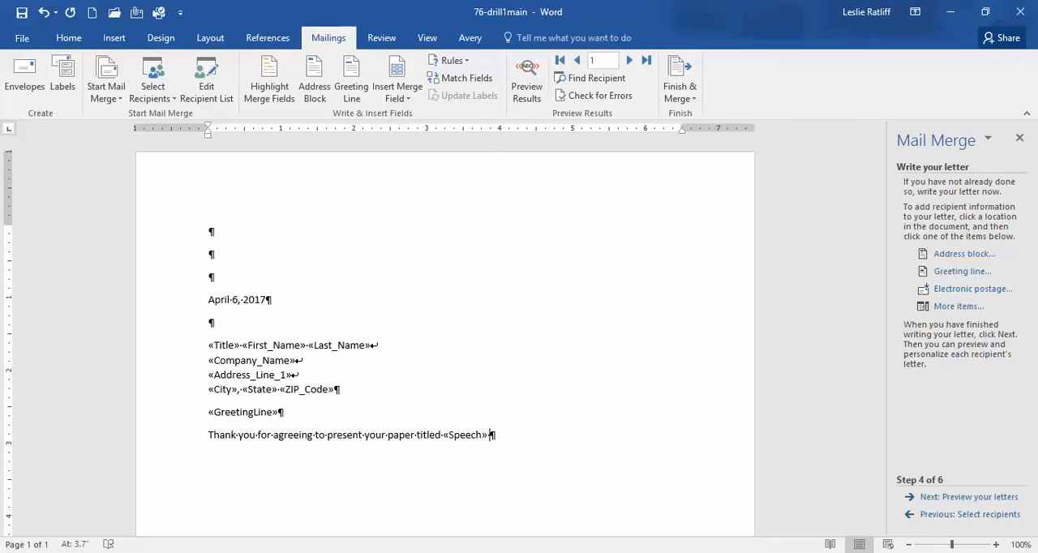
type("at the International Con")
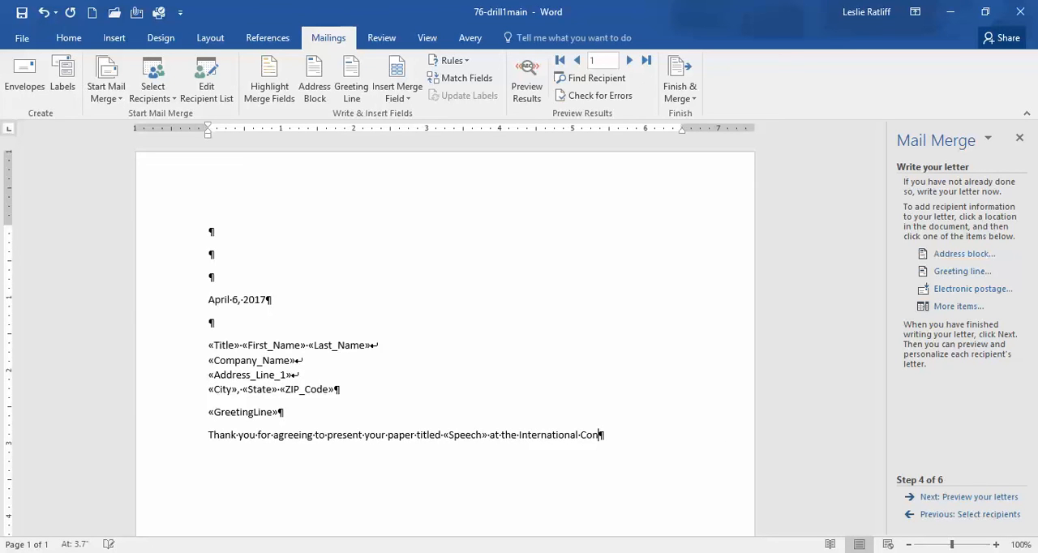
type("ference on Techn")
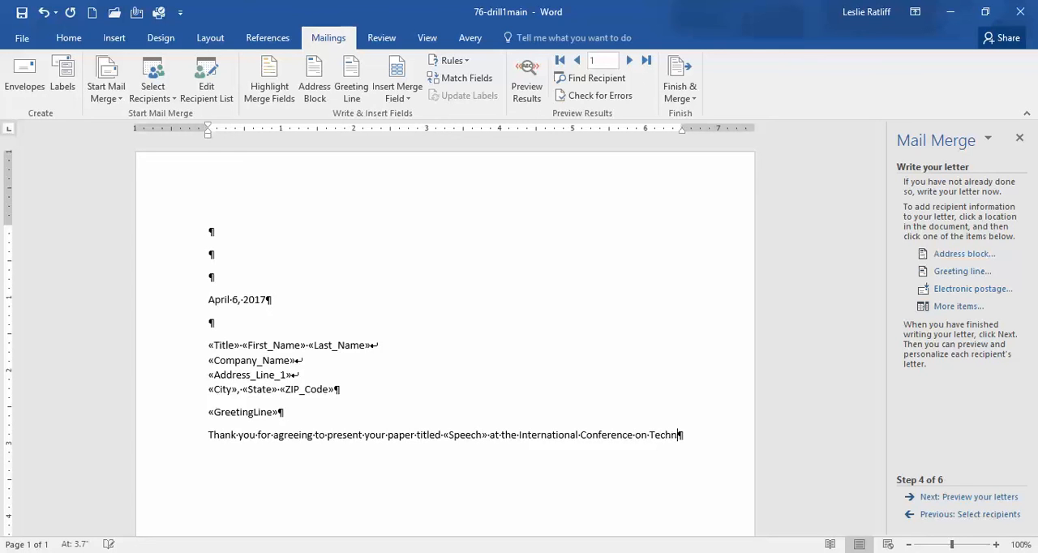
type("ology to be held ")
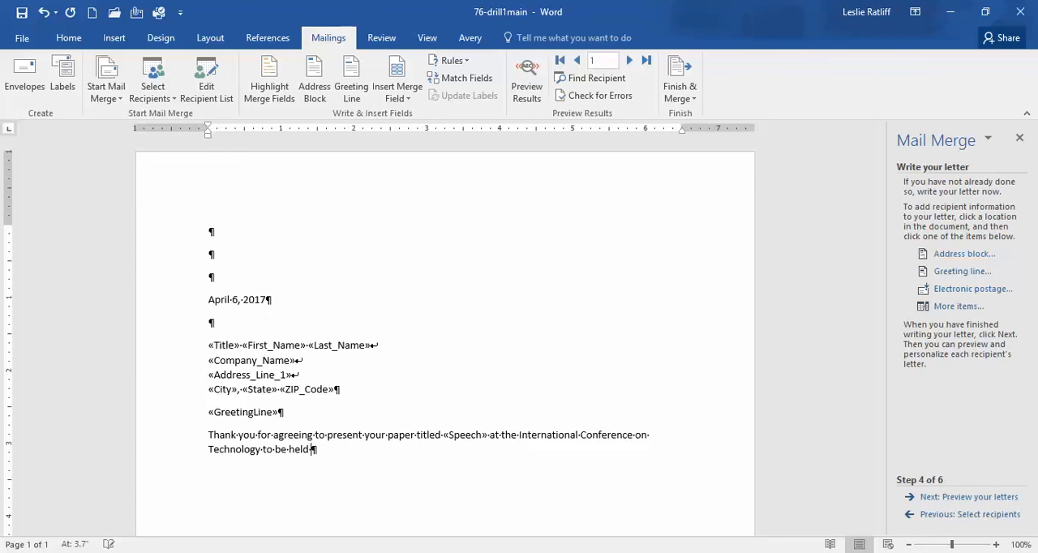
type("at the Omni Hotel in San")
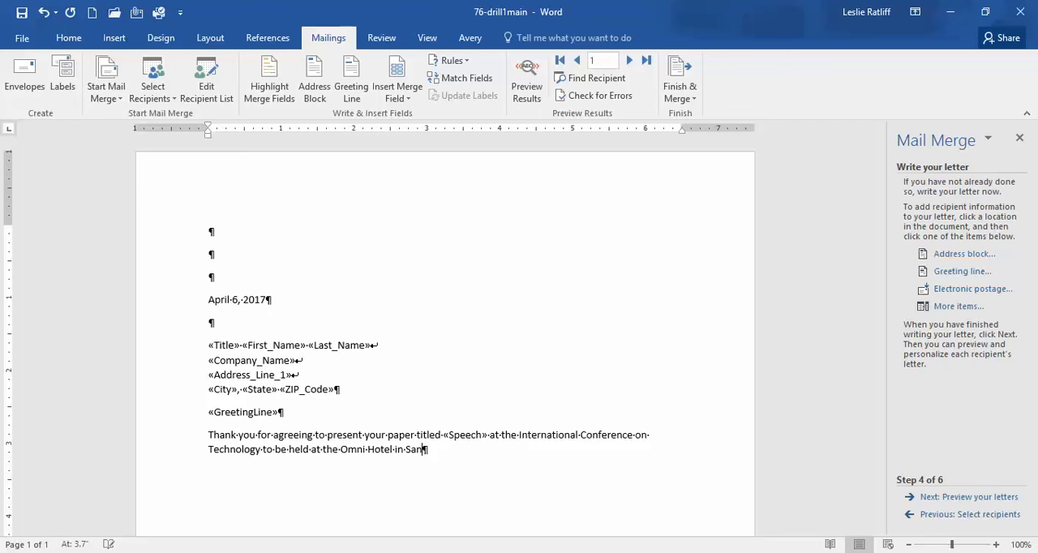
type(" Francisco on May")
type(".")
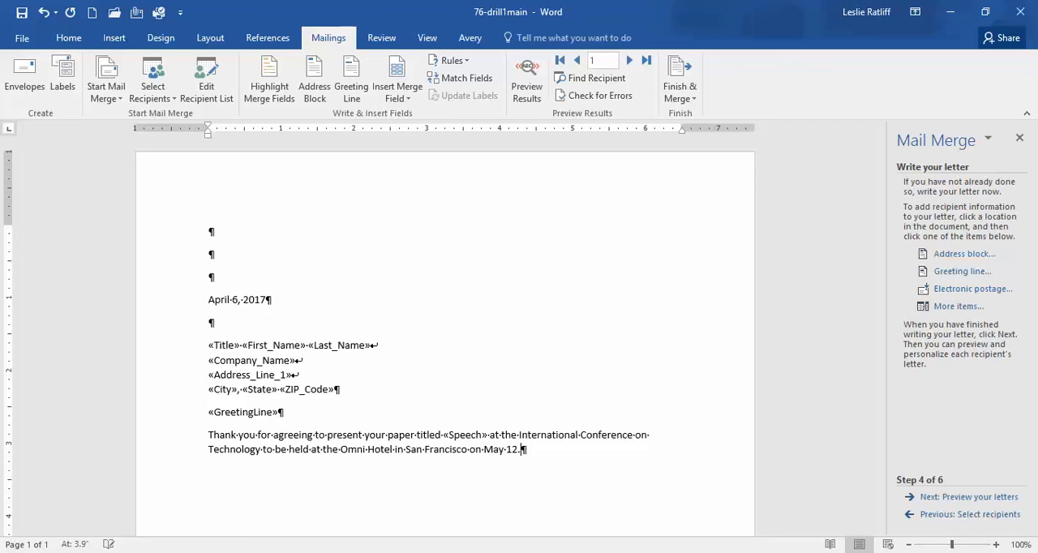